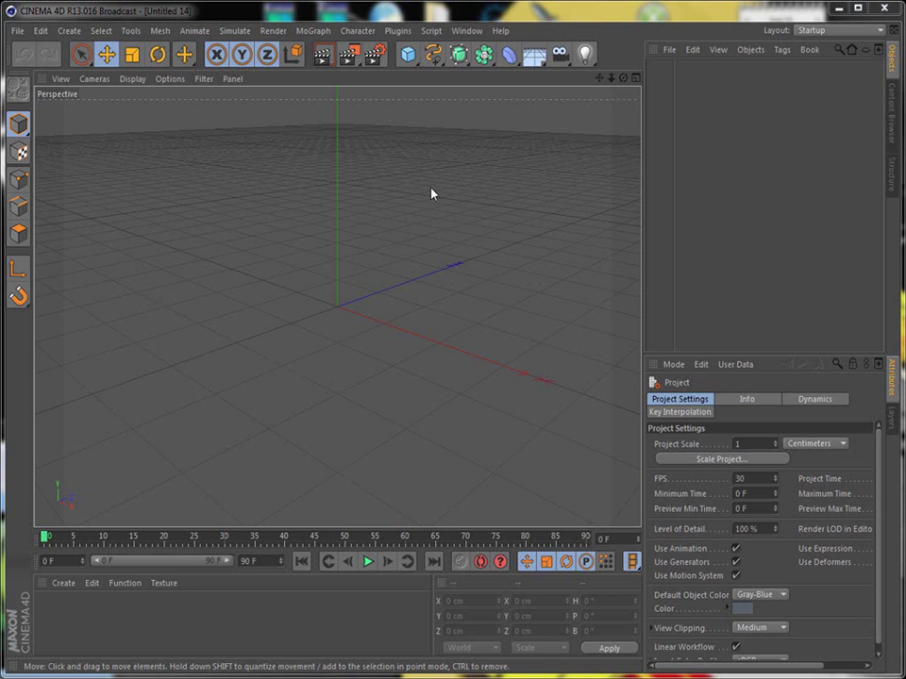
# Add a cube and stretch it into a long bar about 364 cm in X, 64 cm in Y and 91 cm in Z.
pyautogui.click(410, 56)
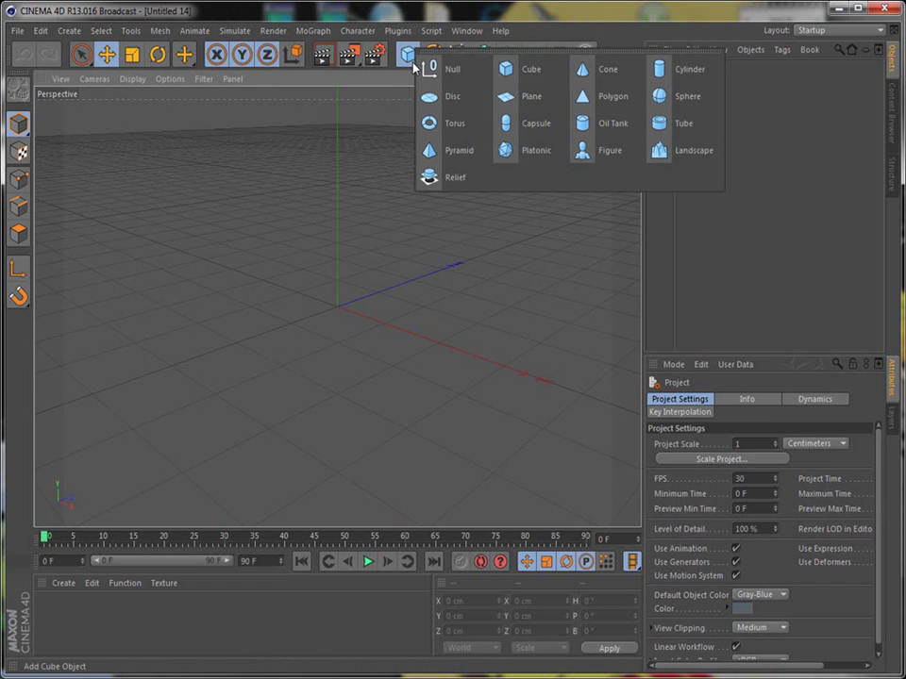
pyautogui.click(534, 75)
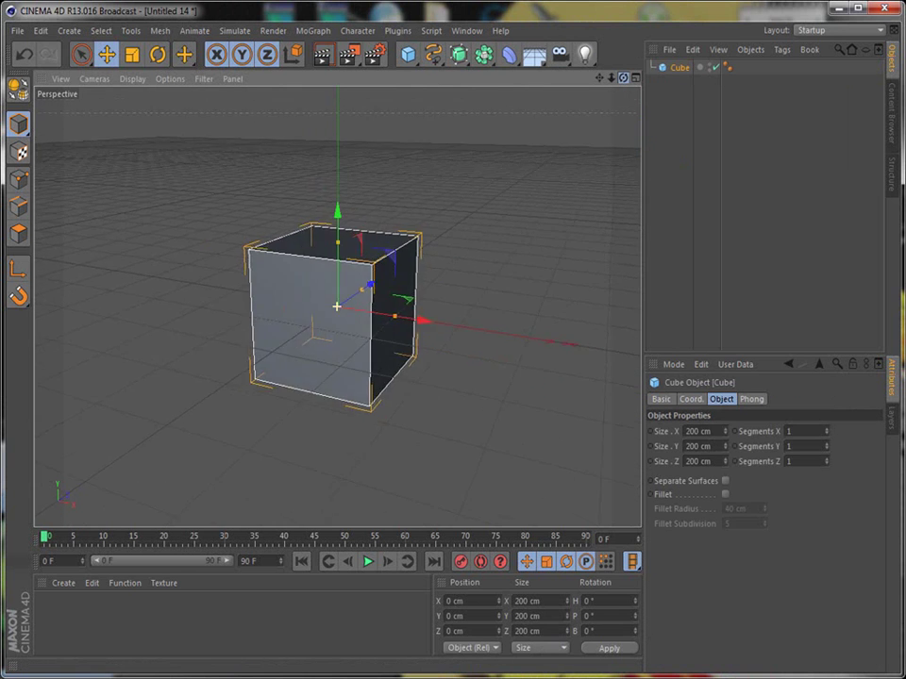
pyautogui.moveTo(624, 78); pyautogui.dragTo(691, 102)
pyautogui.moveTo(337, 245); pyautogui.dragTo(339, 294)
pyautogui.moveTo(623, 77); pyautogui.dragTo(234, 437)
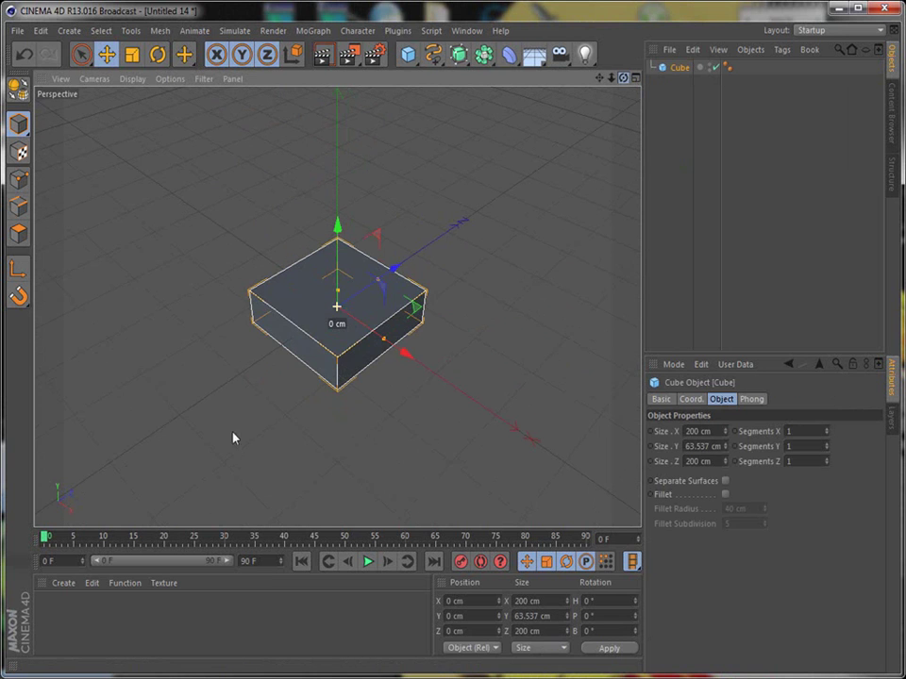
pyautogui.moveTo(378, 283); pyautogui.dragTo(427, 367)
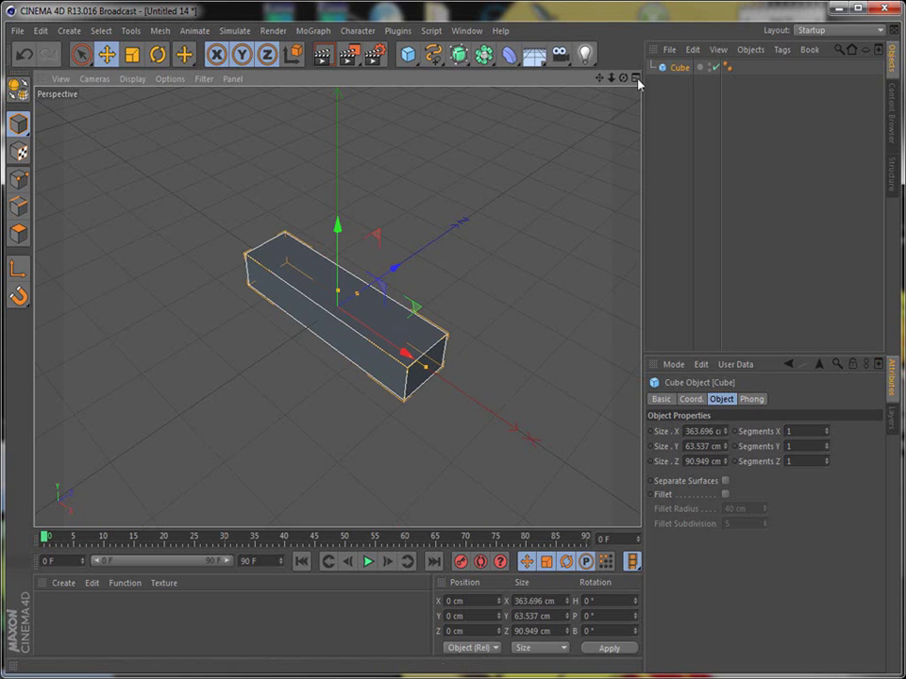
# Convert the parametric bar into an editable polygon object.
pyautogui.moveTo(623, 77); pyautogui.dragTo(745, 66)
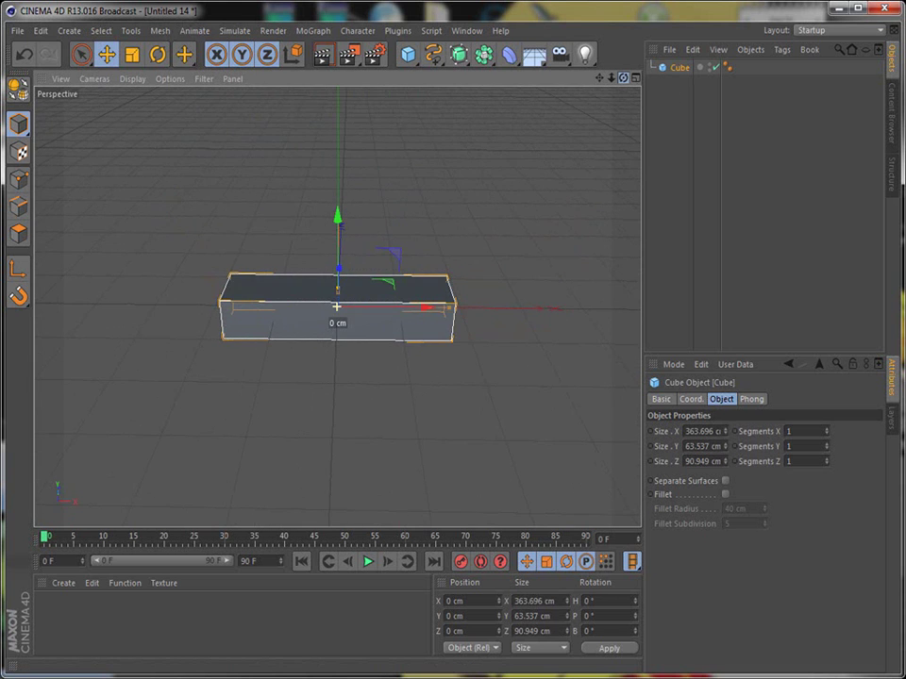
pyautogui.moveTo(623, 77)
pyautogui.mouseDown()
pyautogui.moveTo(605, 69)
pyautogui.moveTo(613, 78)
pyautogui.moveTo(621, 68)
pyautogui.mouseUp()
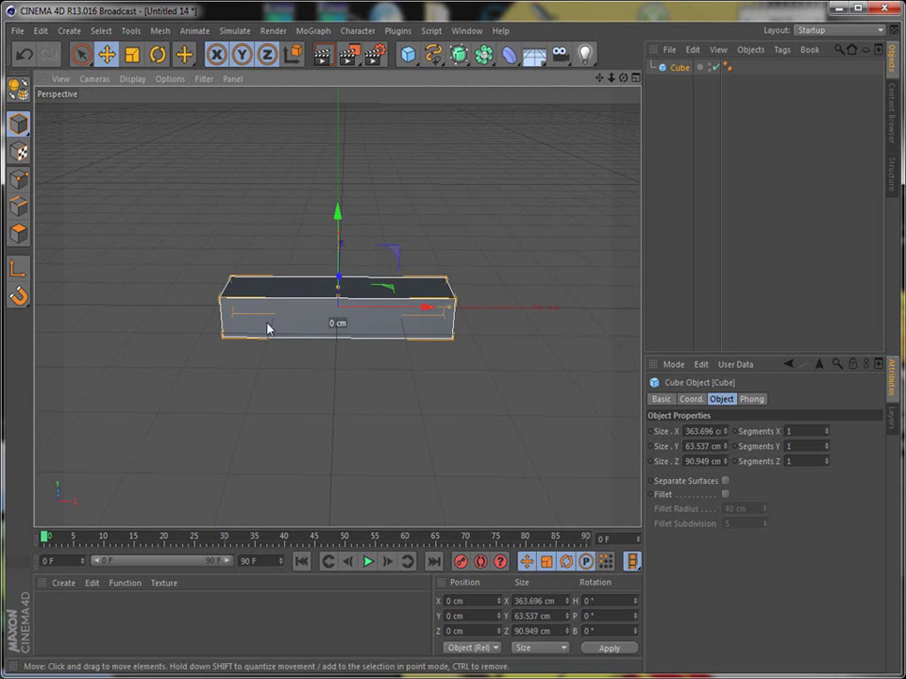
pyautogui.click(18, 91)
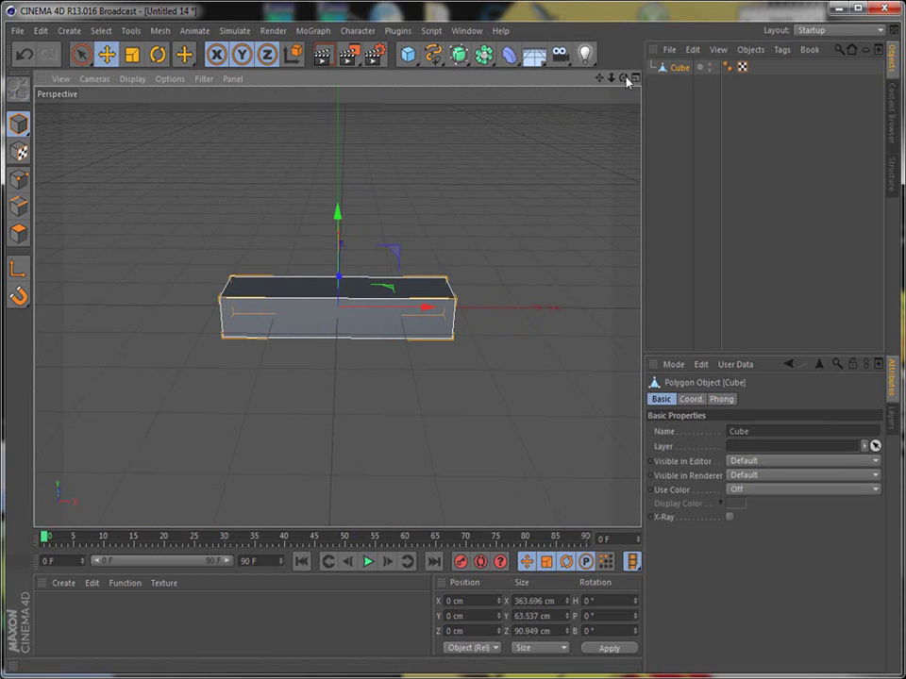
pyautogui.moveTo(623, 77); pyautogui.dragTo(619, 84)
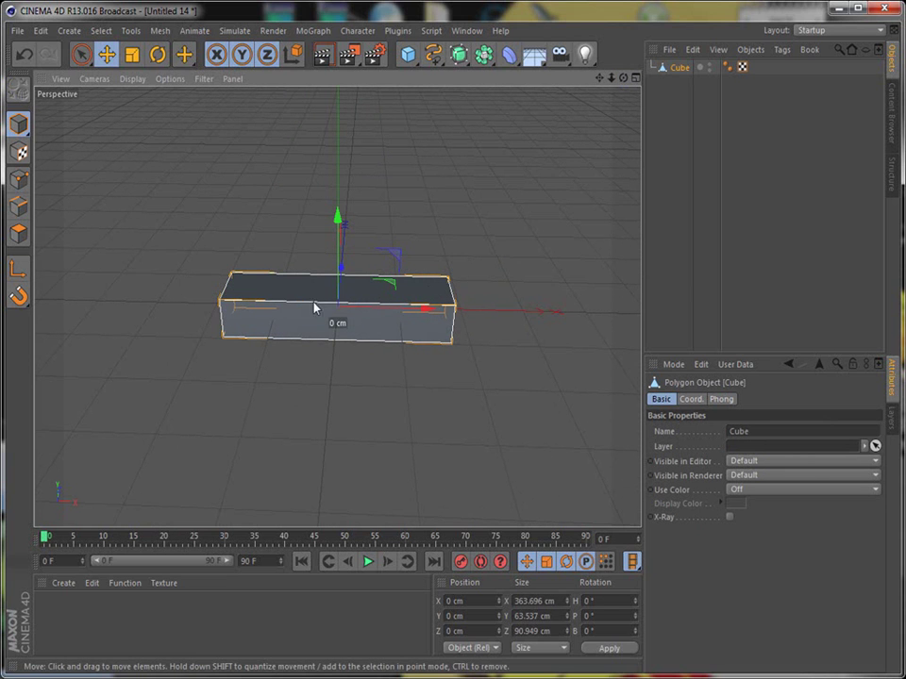
# Subdivide all of the bar's polygons three times in polygon mode, and return to model mode.
pyautogui.click(20, 236)
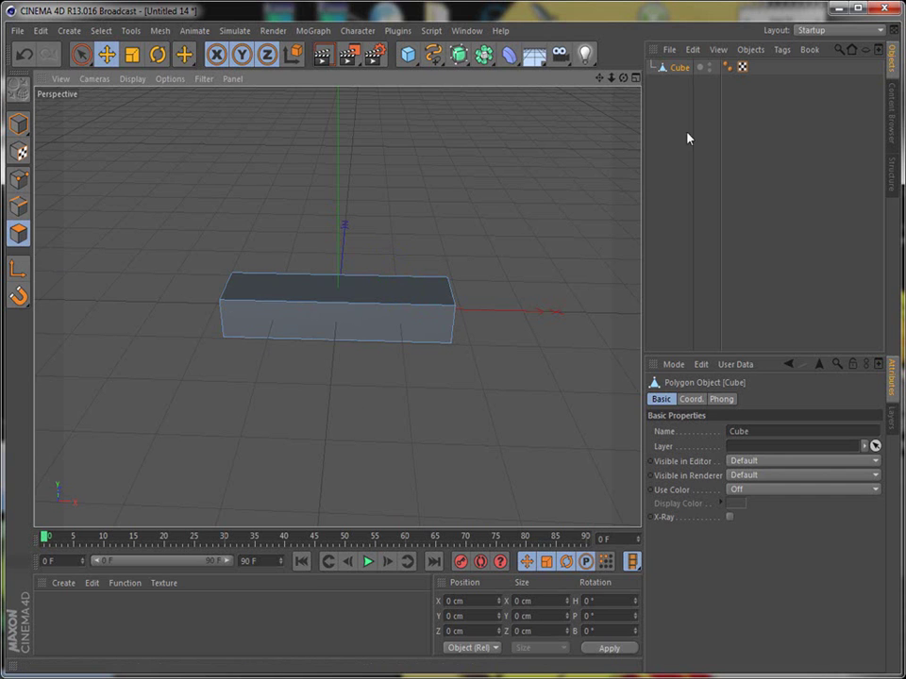
pyautogui.moveTo(622, 81); pyautogui.dragTo(592, 66)
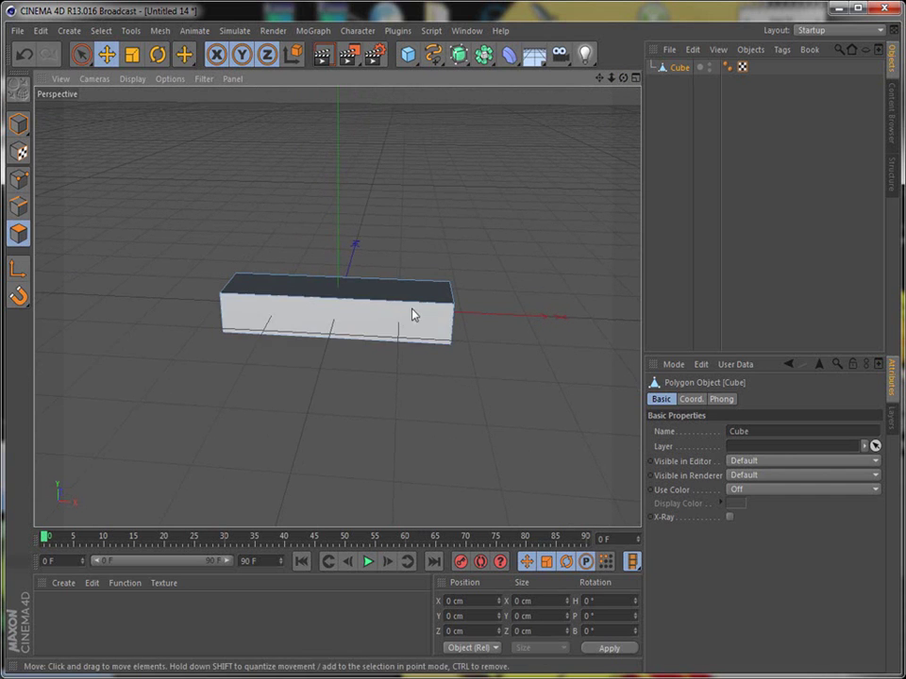
pyautogui.rightClick(462, 187)
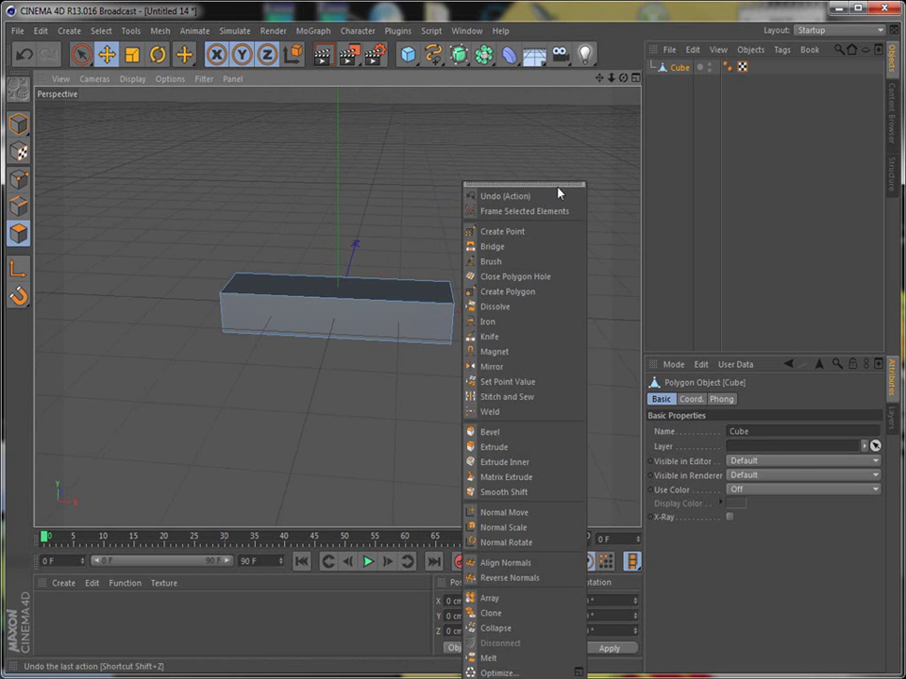
pyautogui.click(667, 159)
pyautogui.rightClick(434, 105)
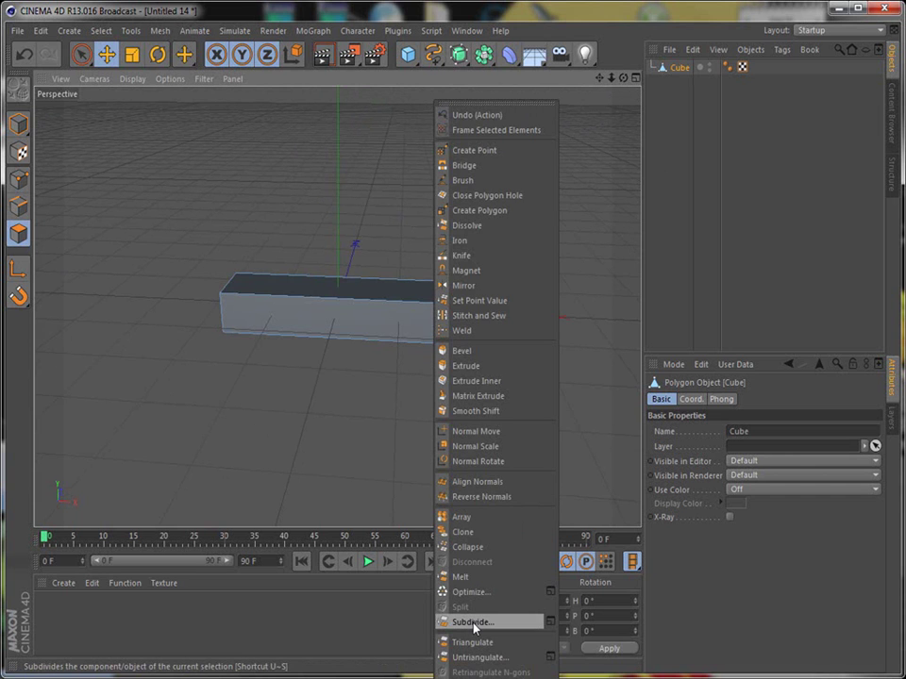
pyautogui.click(451, 624)
pyautogui.rightClick(445, 139)
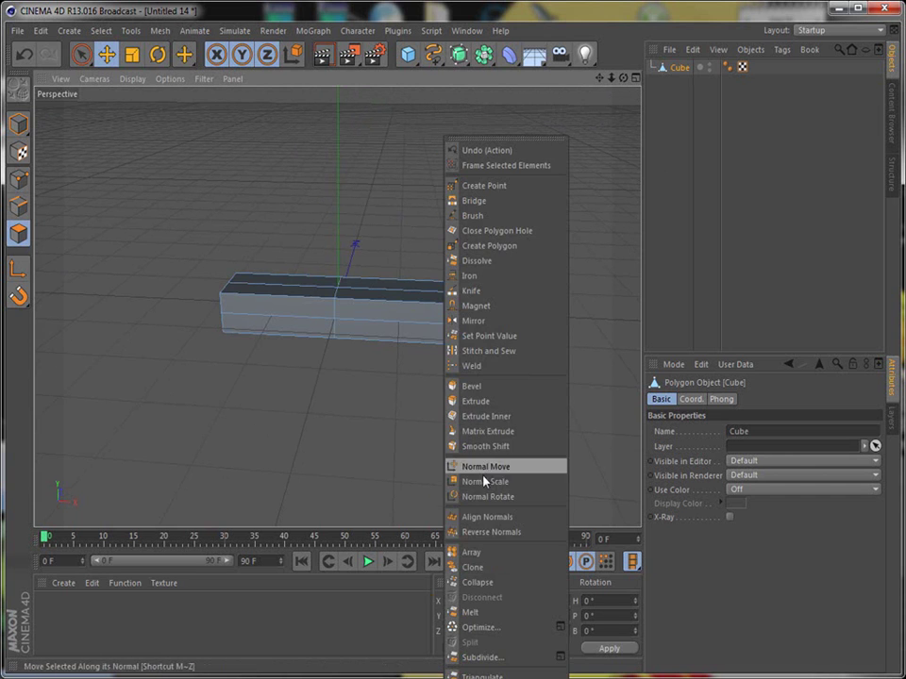
pyautogui.click(510, 656)
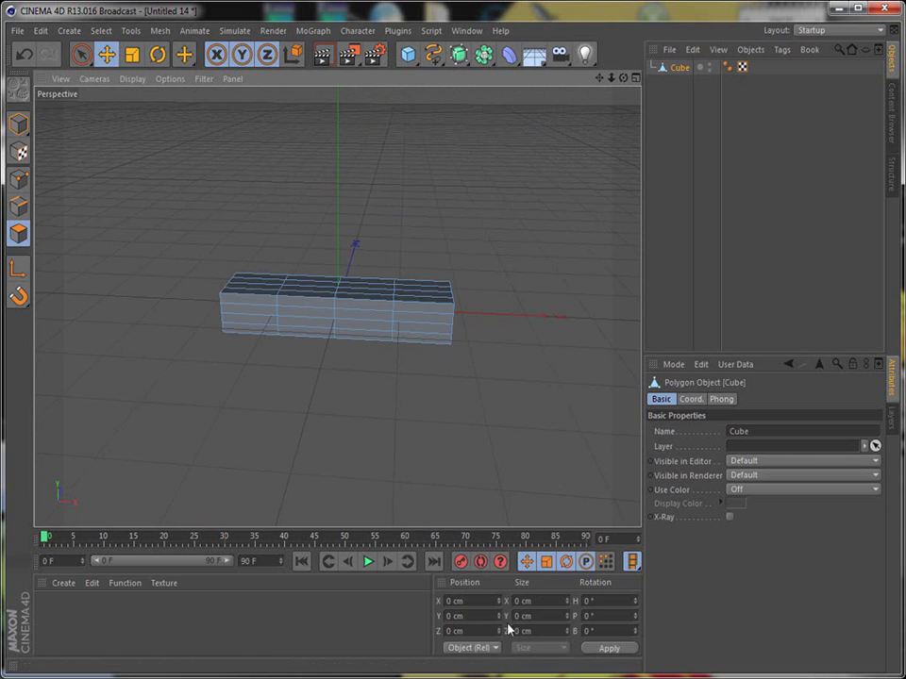
pyautogui.rightClick(495, 173)
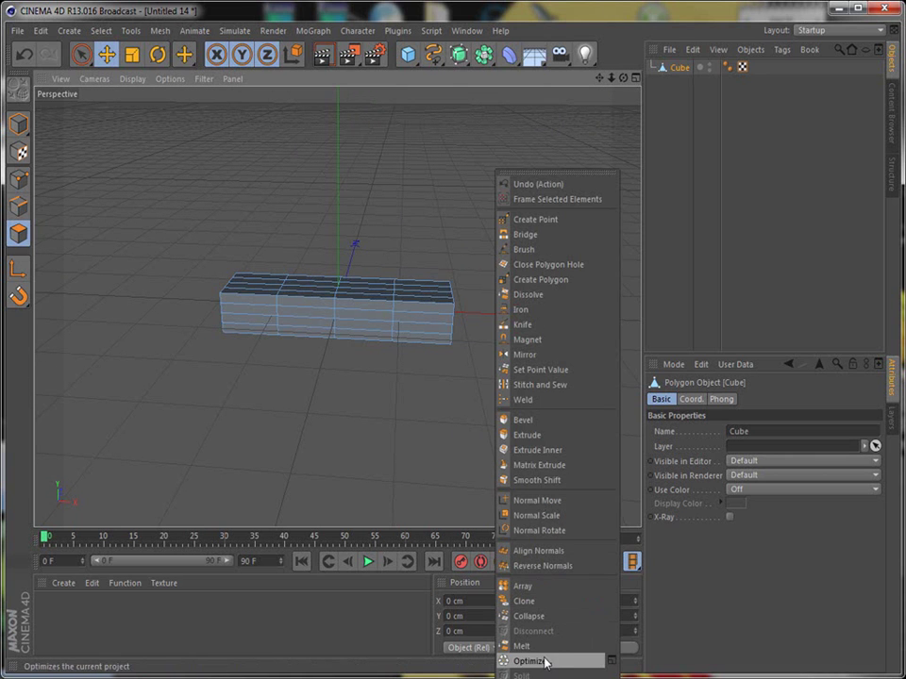
pyautogui.click(448, 99)
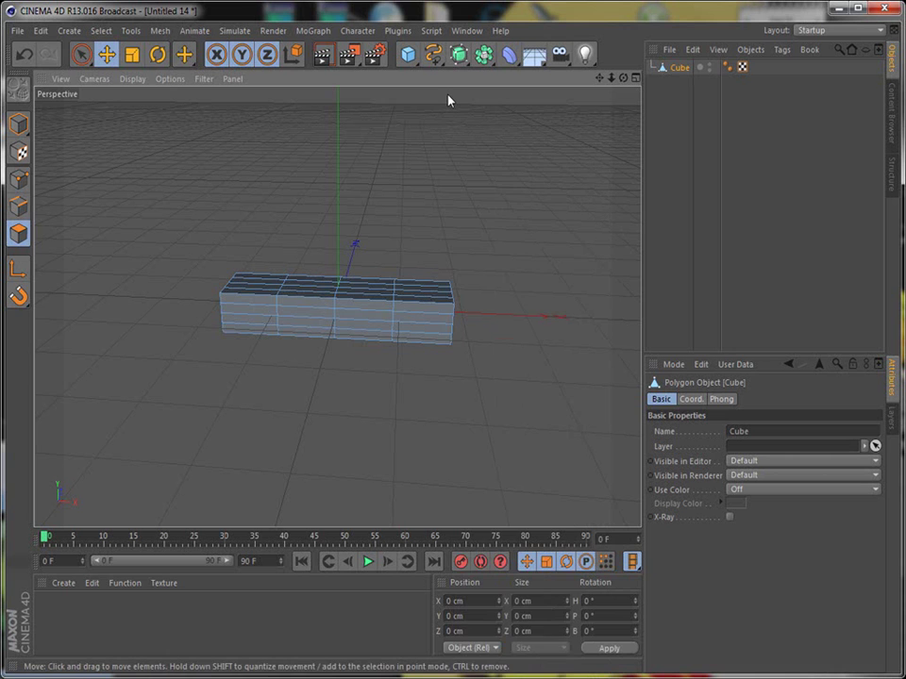
pyautogui.rightClick(449, 98)
pyautogui.click(491, 617)
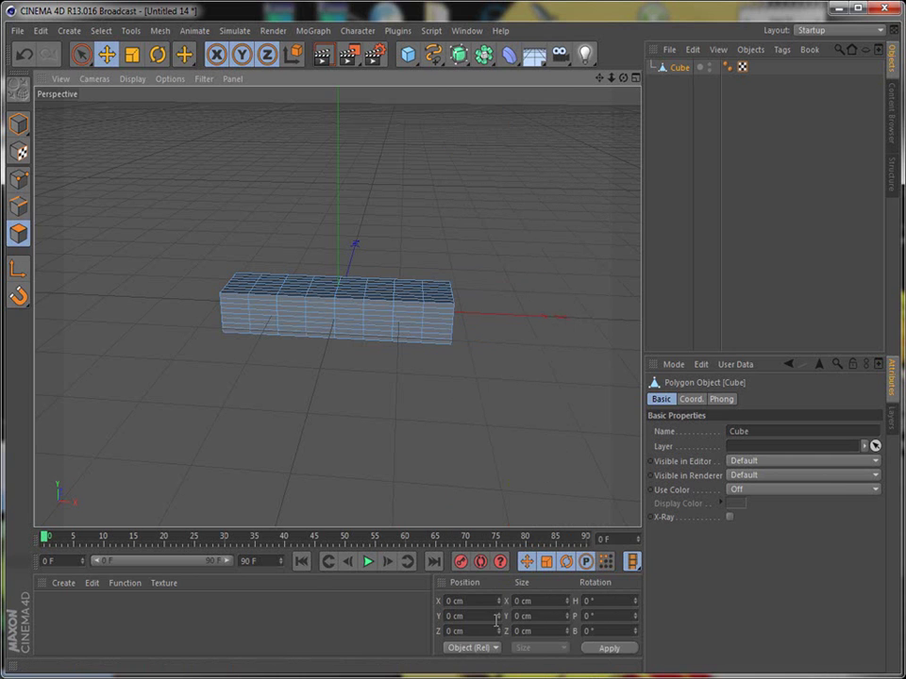
pyautogui.click(18, 123)
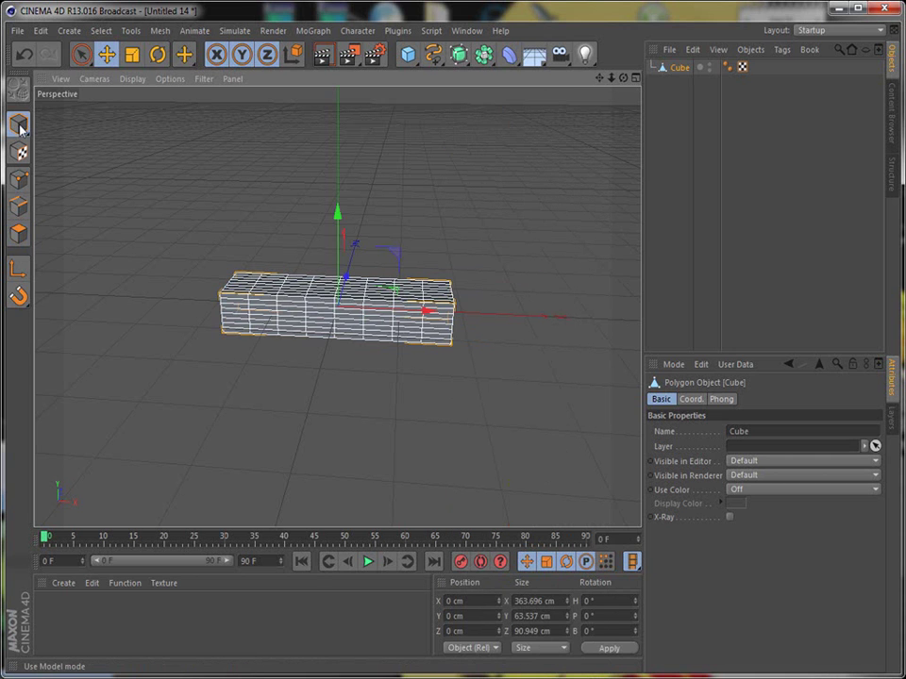
# Examine the bar's subdivided mesh up close and from several angles in the perspective view.
pyautogui.scroll(5, 322, 289)
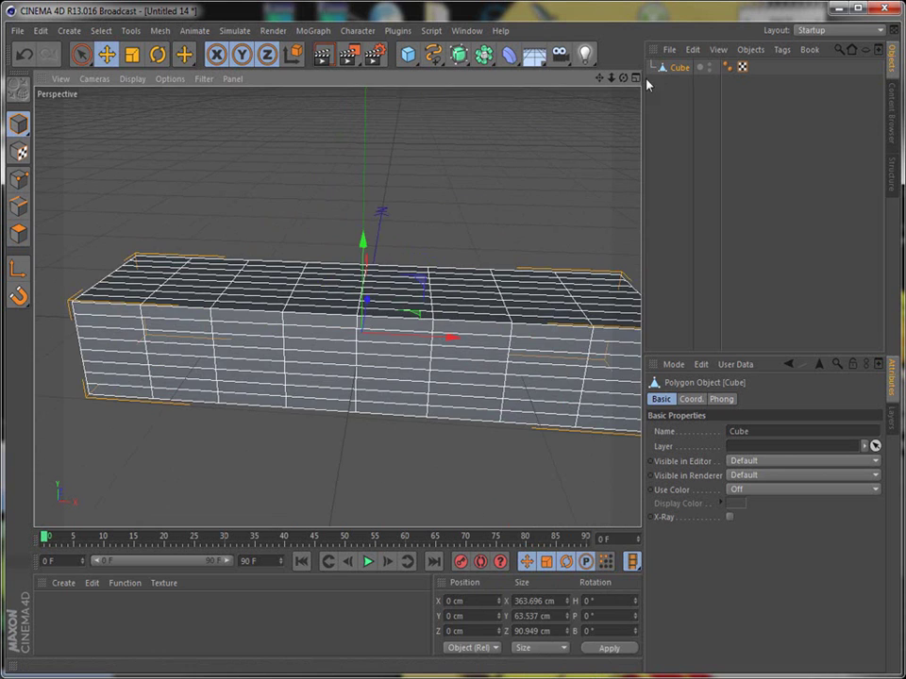
pyautogui.keyDown('alt'); pyautogui.moveTo(336, 307); pyautogui.dragTo(233, 439); pyautogui.keyUp('alt')
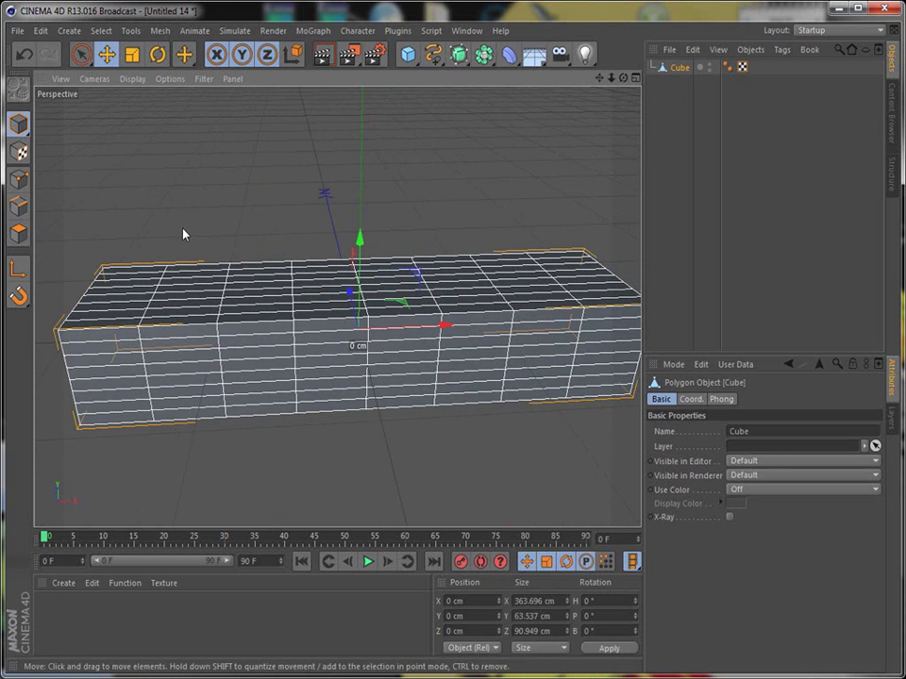
pyautogui.scroll(-3, 515, 217)
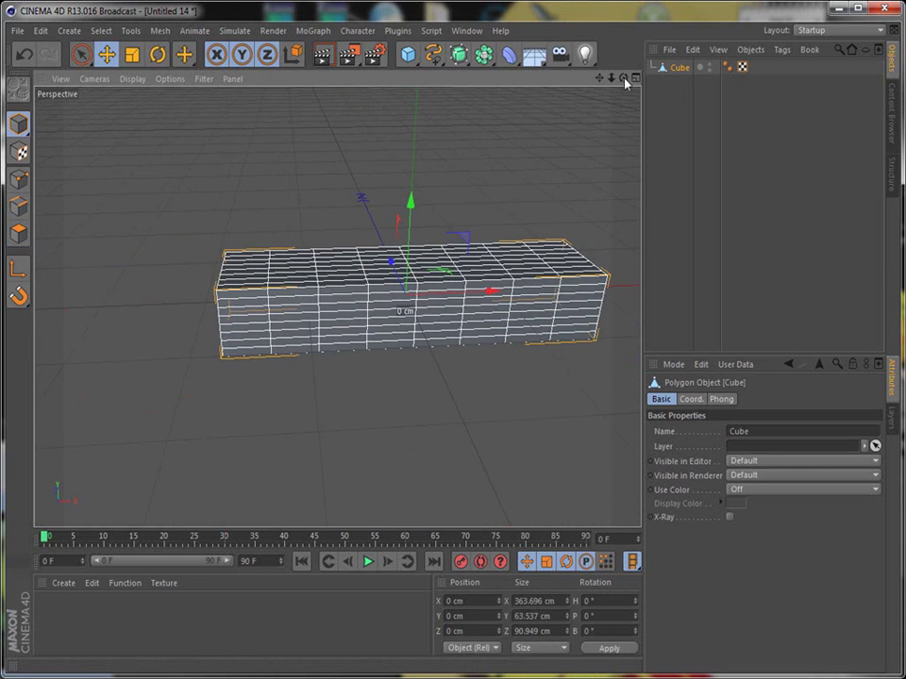
pyautogui.moveTo(623, 79); pyautogui.dragTo(336, 307)
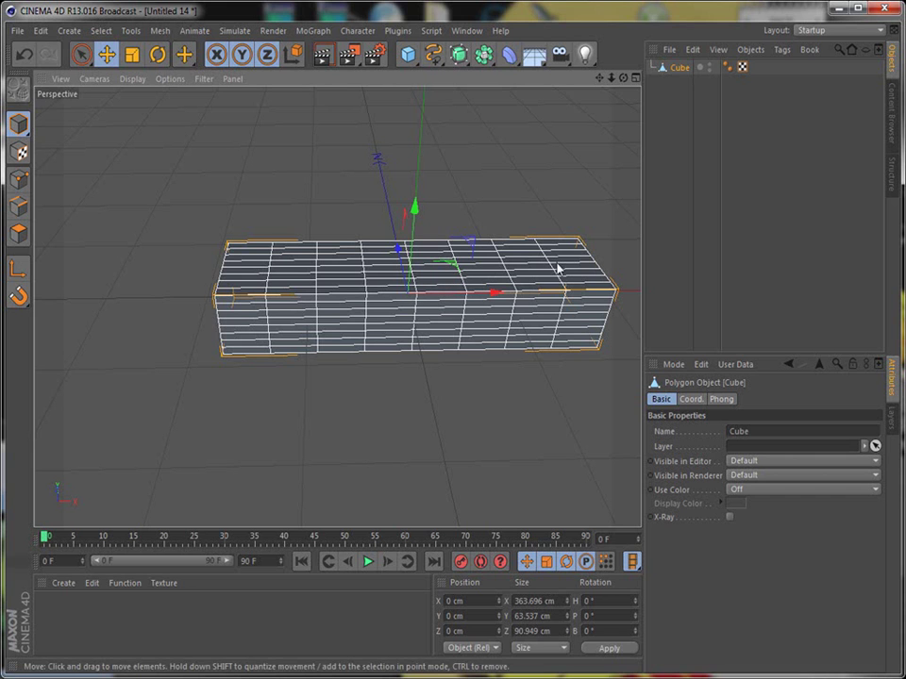
pyautogui.moveTo(598, 79); pyautogui.dragTo(535, 98)
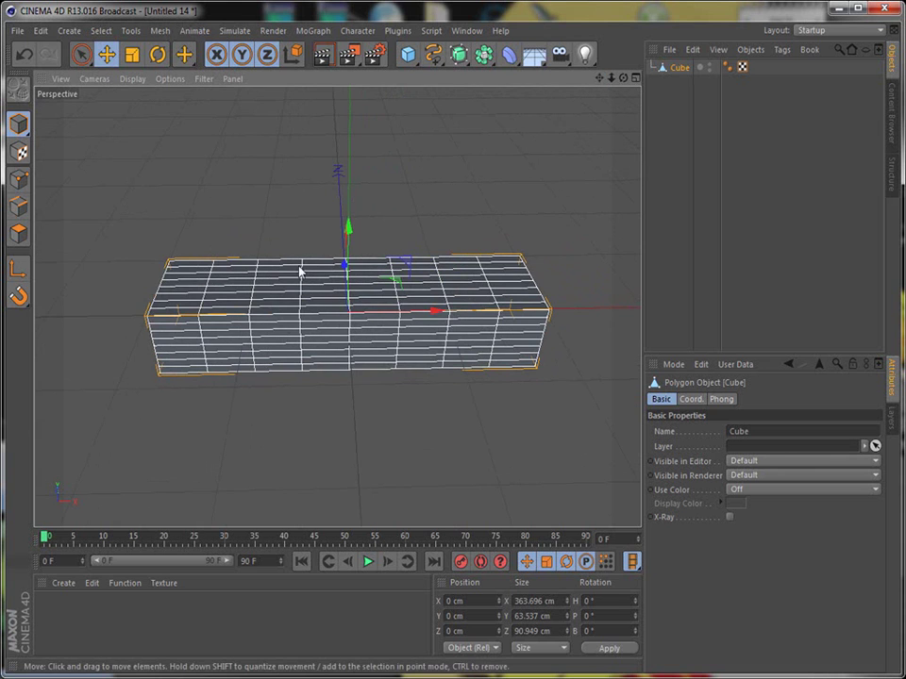
pyautogui.moveTo(623, 79); pyautogui.dragTo(623, 53)
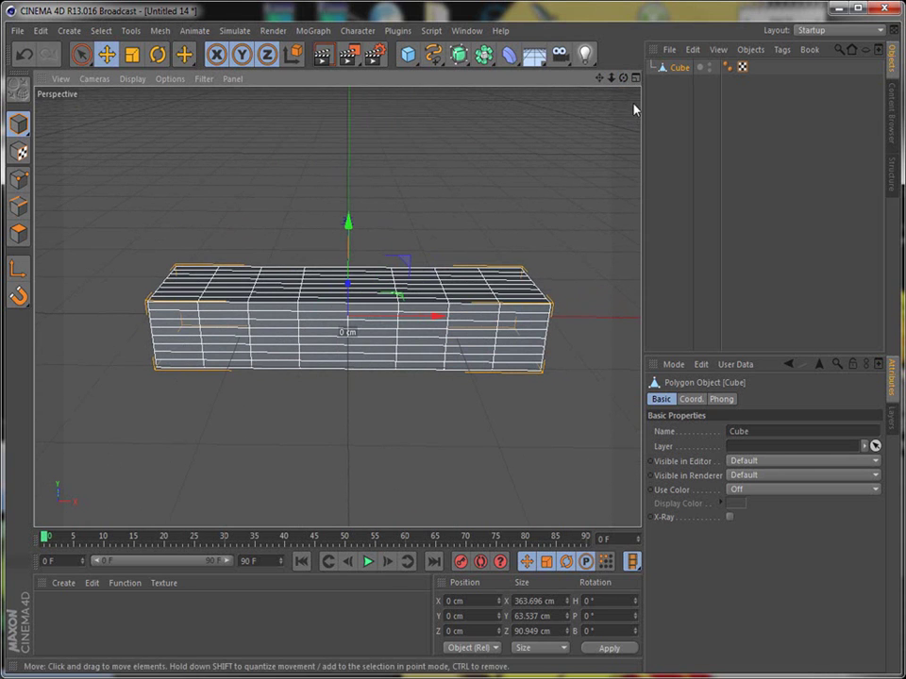
# Show all four viewports and enlarge the bar in the Top and Front views.
pyautogui.click(635, 77)
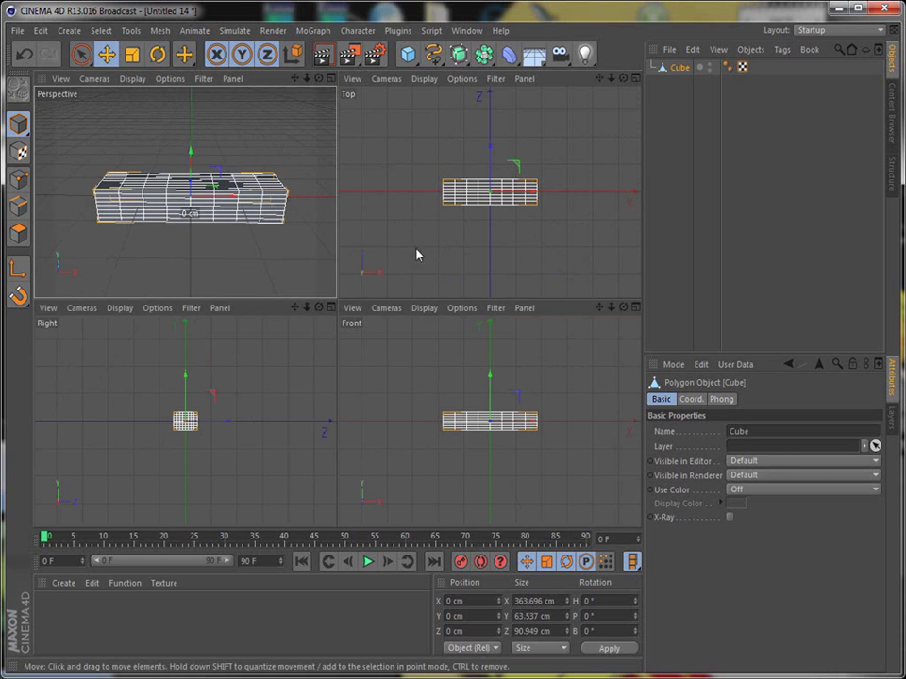
pyautogui.click(518, 181)
pyautogui.scroll(6, 518, 180)
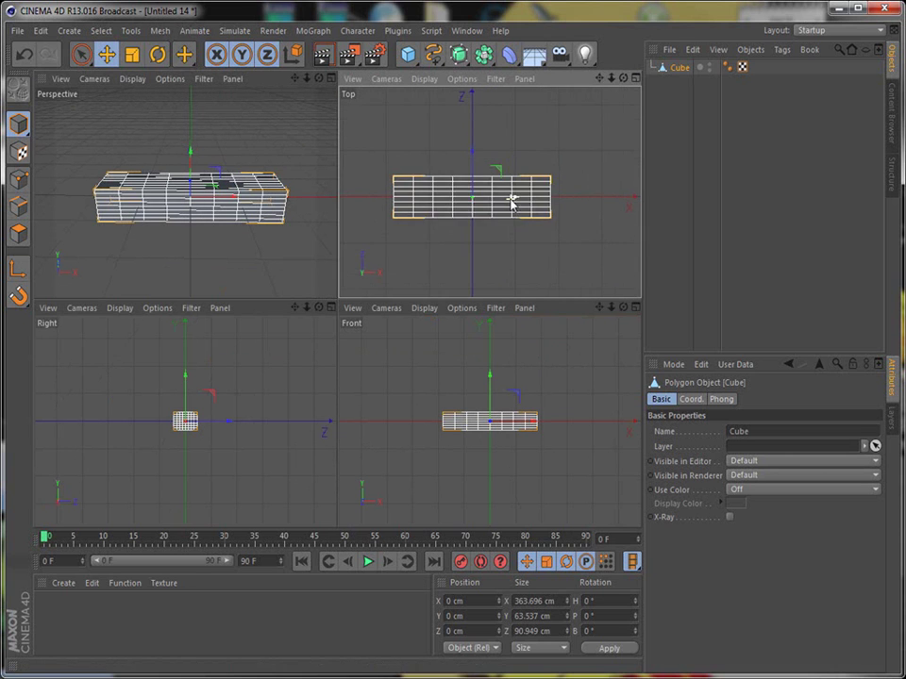
pyautogui.scroll(3, 472, 435)
pyautogui.scroll(3, 481, 432)
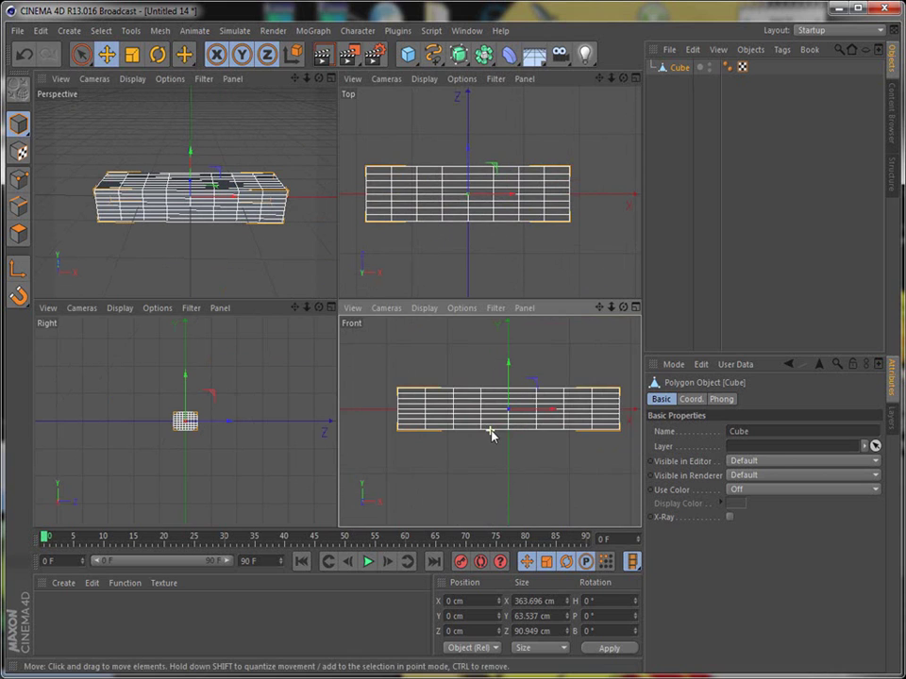
pyautogui.scroll(-2, 541, 141)
pyautogui.scroll(-2, 541, 377)
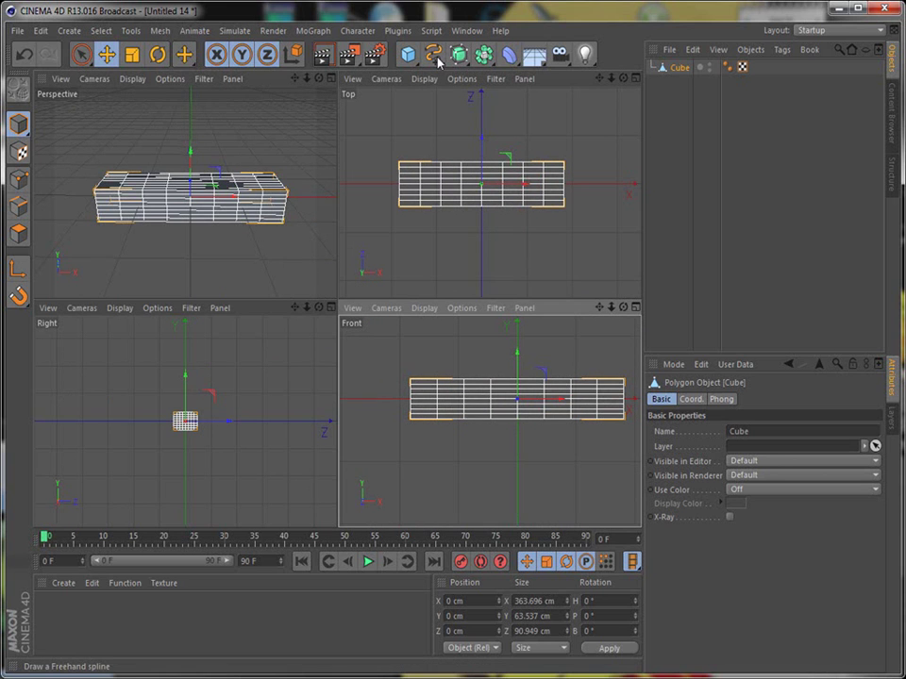
# Place a chain of five evenly spaced joints along the bar's centreline in the Top view, and adjust the second joint in the Front view.
pyautogui.click(357, 31)
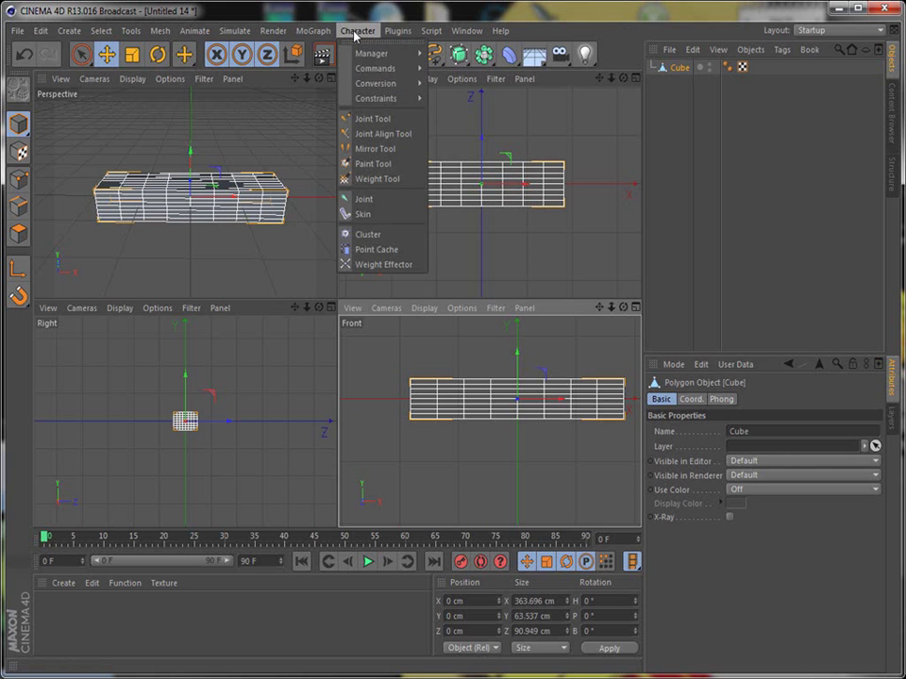
pyautogui.click(382, 119)
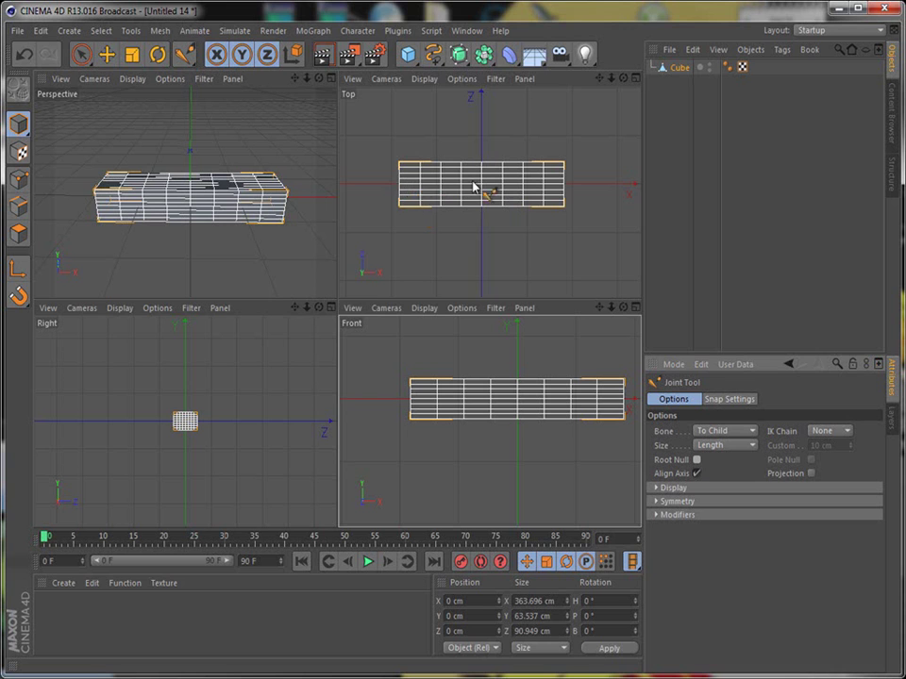
pyautogui.click(406, 184)
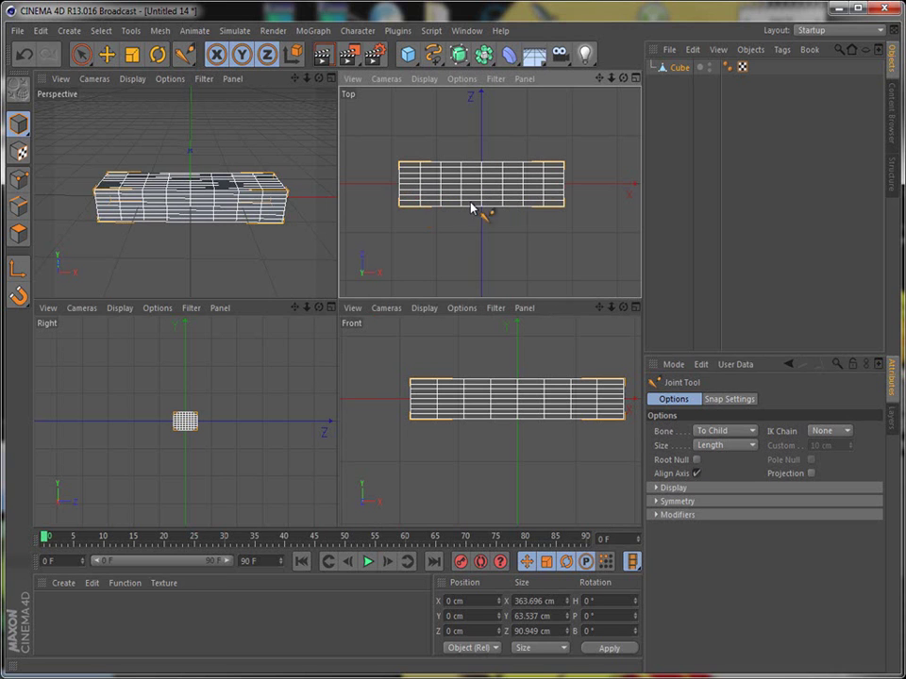
pyautogui.keyDown('ctrl'); pyautogui.click(399, 189); pyautogui.keyUp('ctrl')
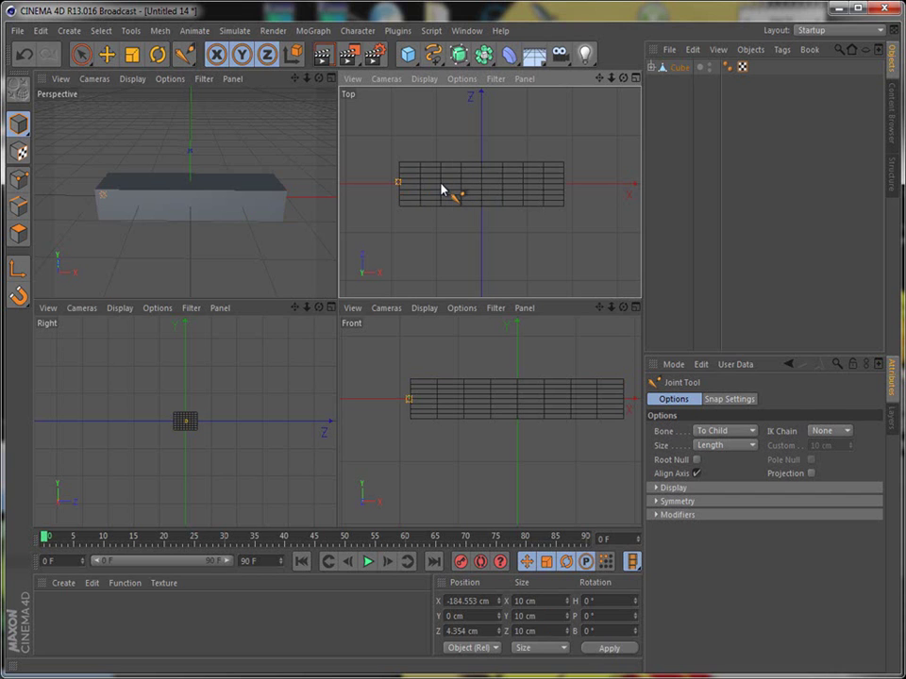
pyautogui.keyDown('ctrl'); pyautogui.click(442, 188); pyautogui.keyUp('ctrl')
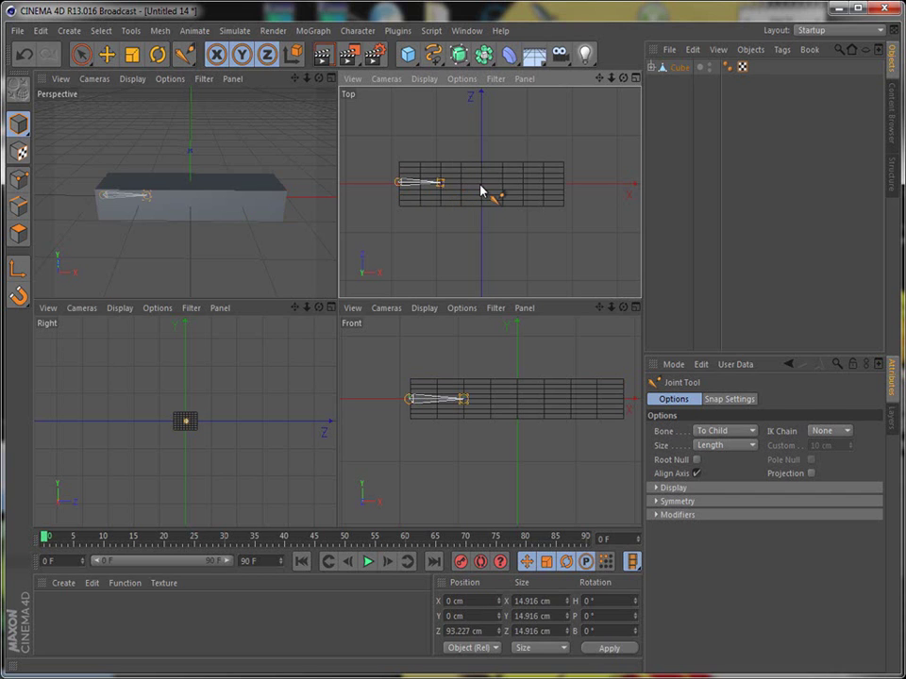
pyautogui.keyDown('ctrl'); pyautogui.click(481, 188); pyautogui.keyUp('ctrl')
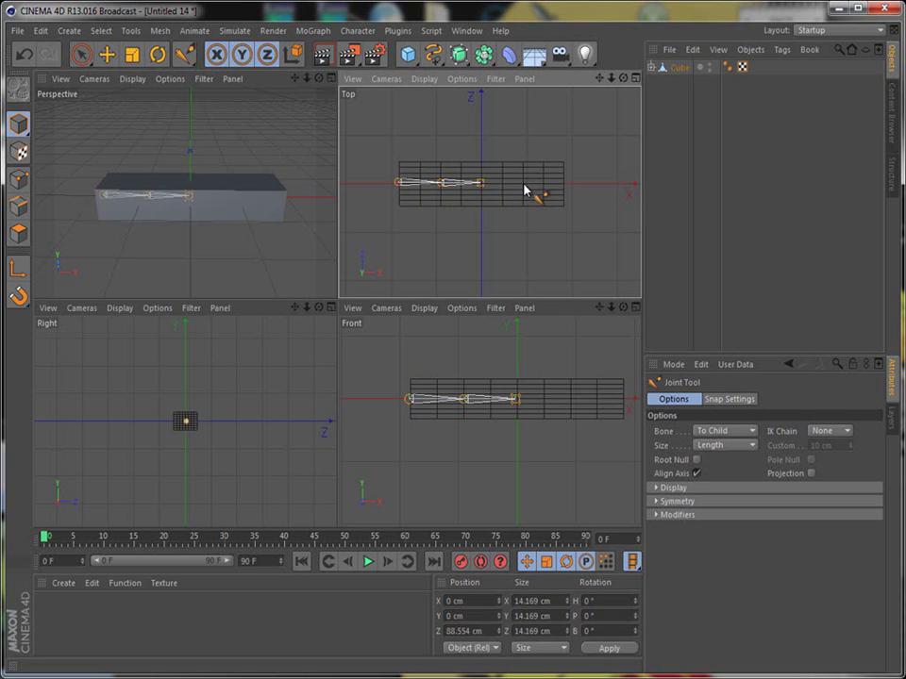
pyautogui.keyDown('ctrl'); pyautogui.click(523, 188); pyautogui.keyUp('ctrl')
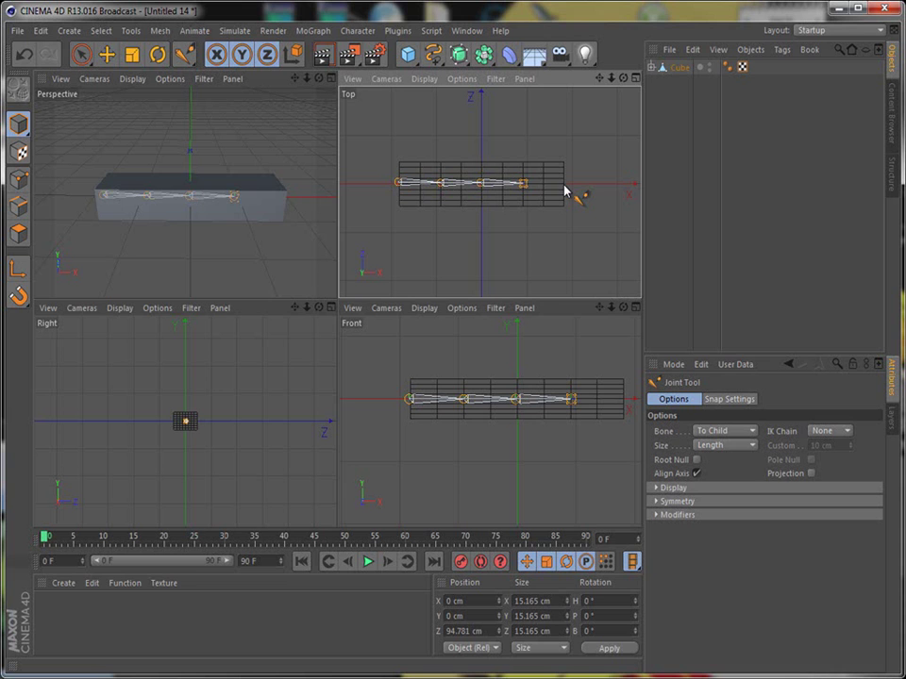
pyautogui.keyDown('ctrl'); pyautogui.click(564, 185); pyautogui.keyUp('ctrl')
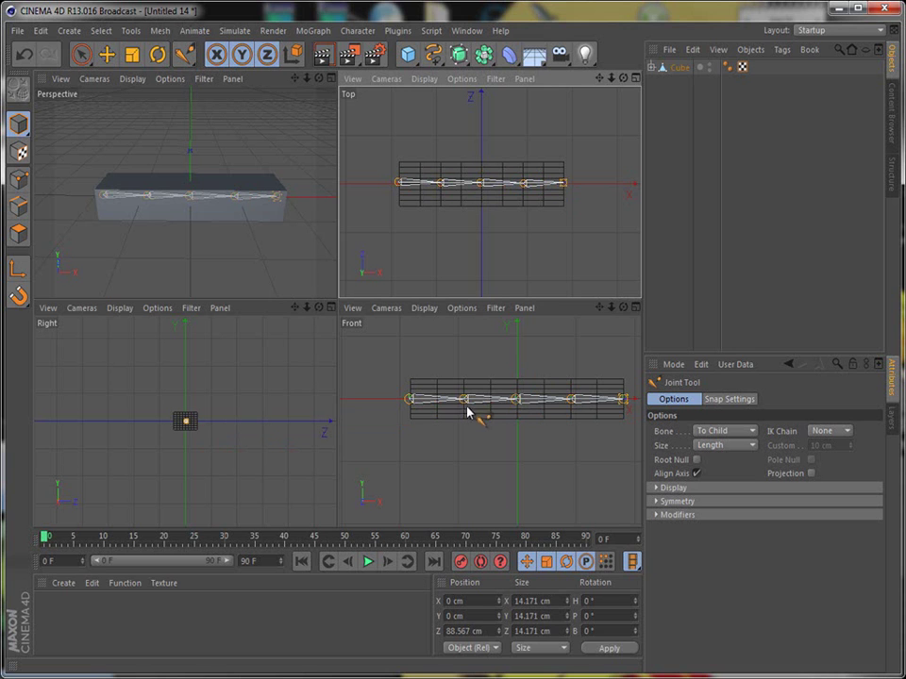
pyautogui.moveTo(464, 398); pyautogui.dragTo(519, 399)
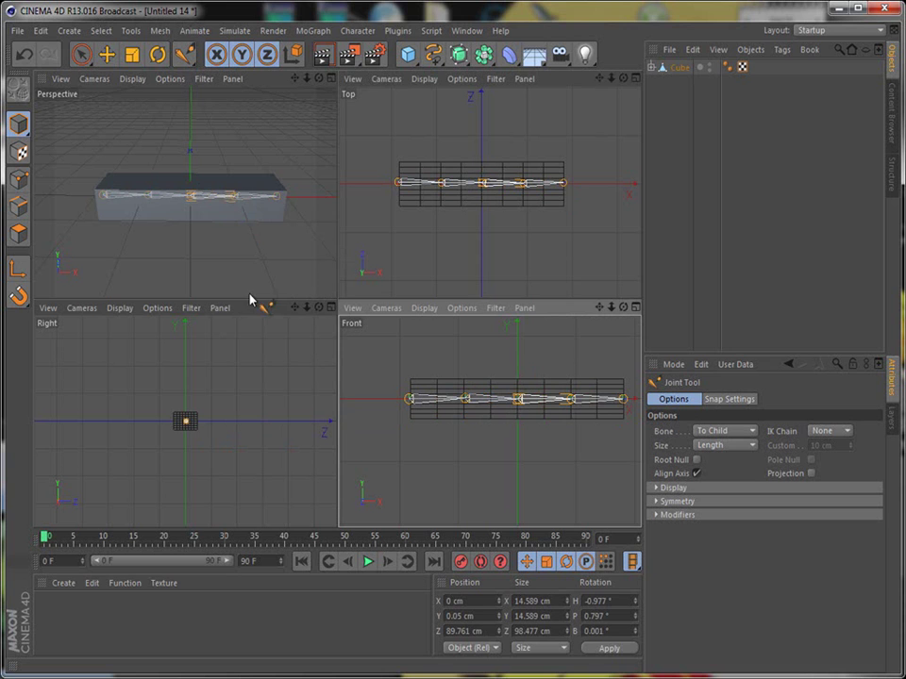
# Select the cube together with all of its child joints and bind the mesh to the joint chain.
pyautogui.click(651, 67)
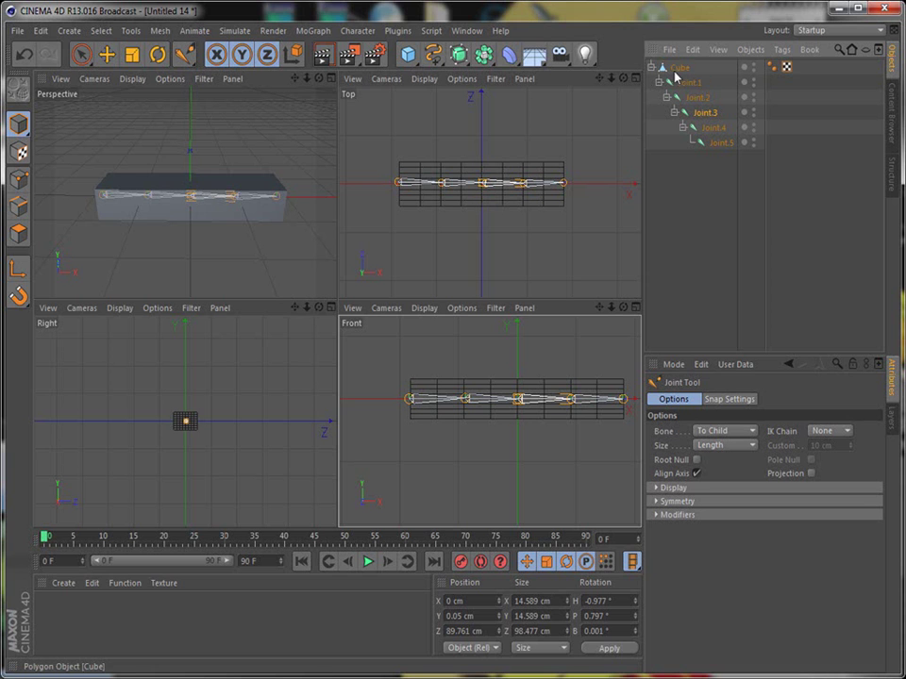
pyautogui.click(680, 70)
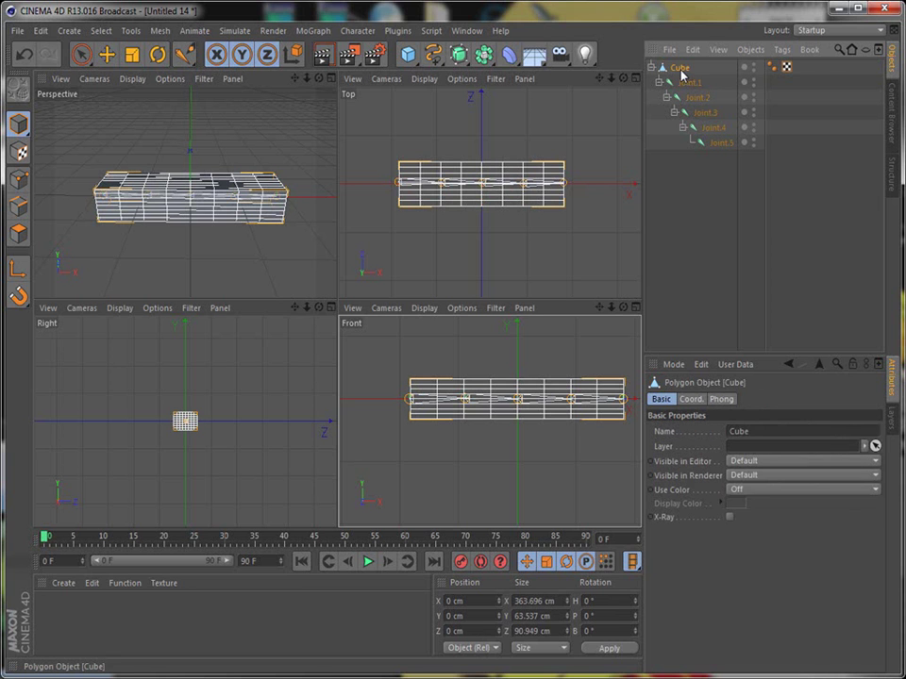
pyautogui.rightClick(680, 71)
pyautogui.click(668, 112)
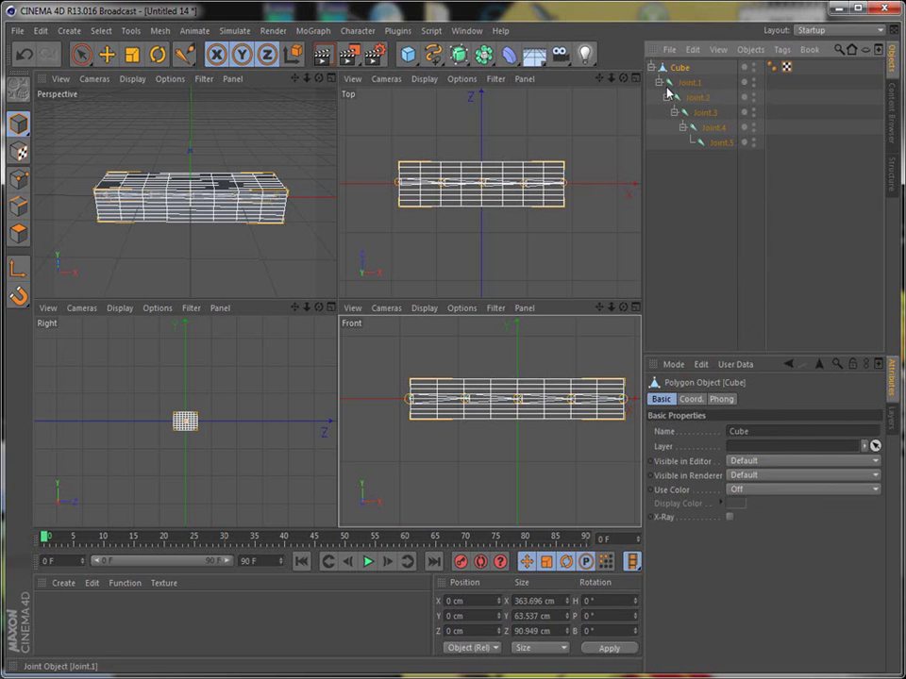
pyautogui.rightClick(681, 69)
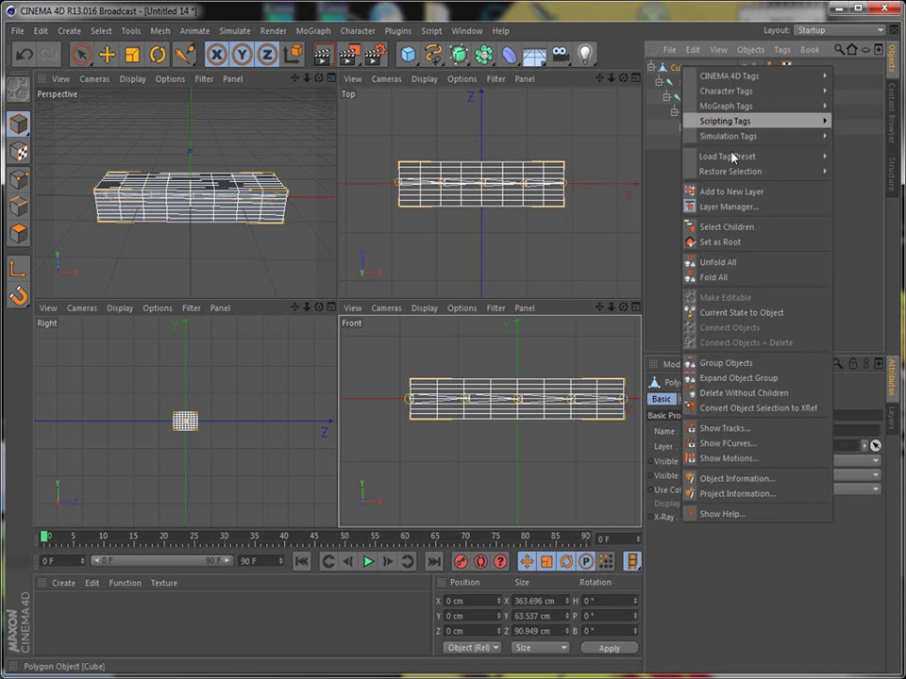
pyautogui.click(693, 226)
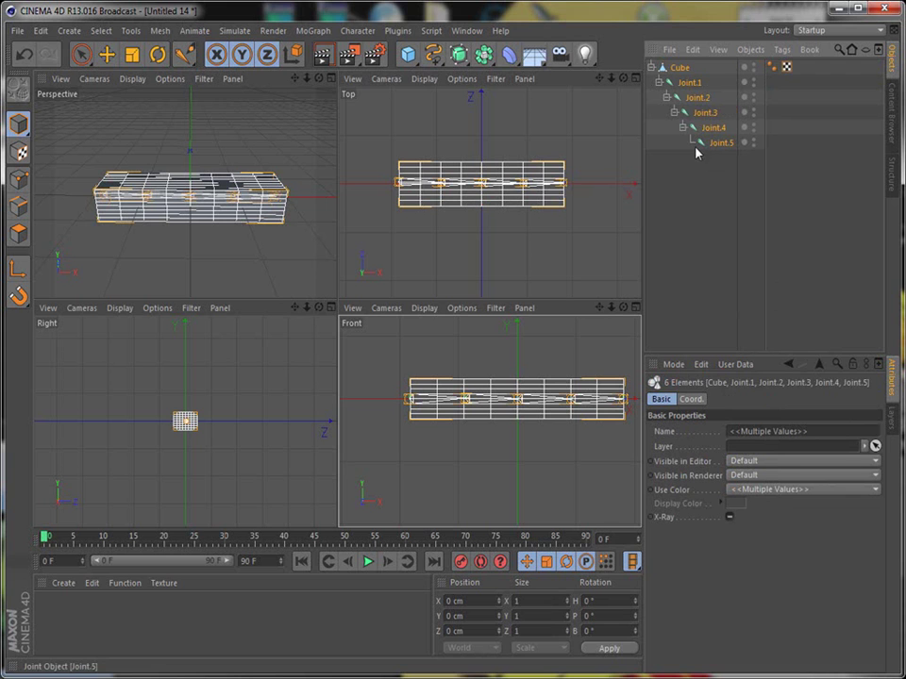
pyautogui.click(358, 31)
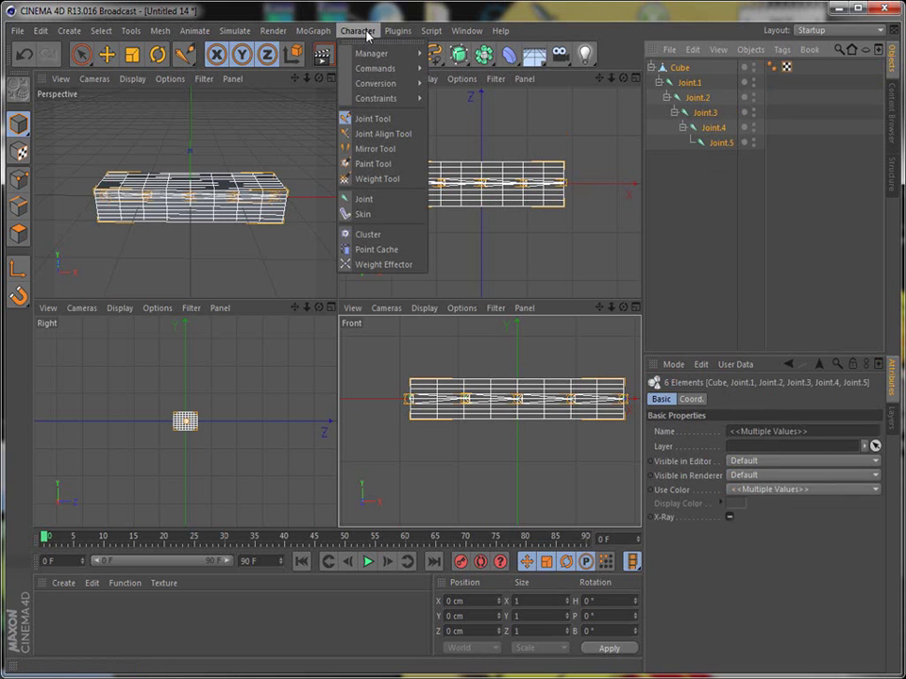
pyautogui.moveTo(378, 68)
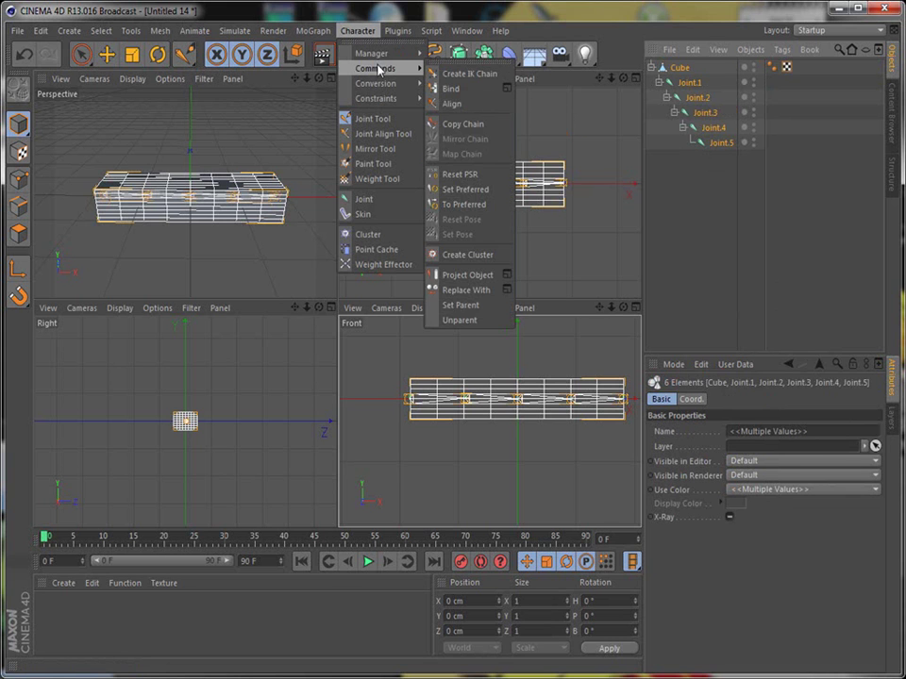
pyautogui.click(451, 88)
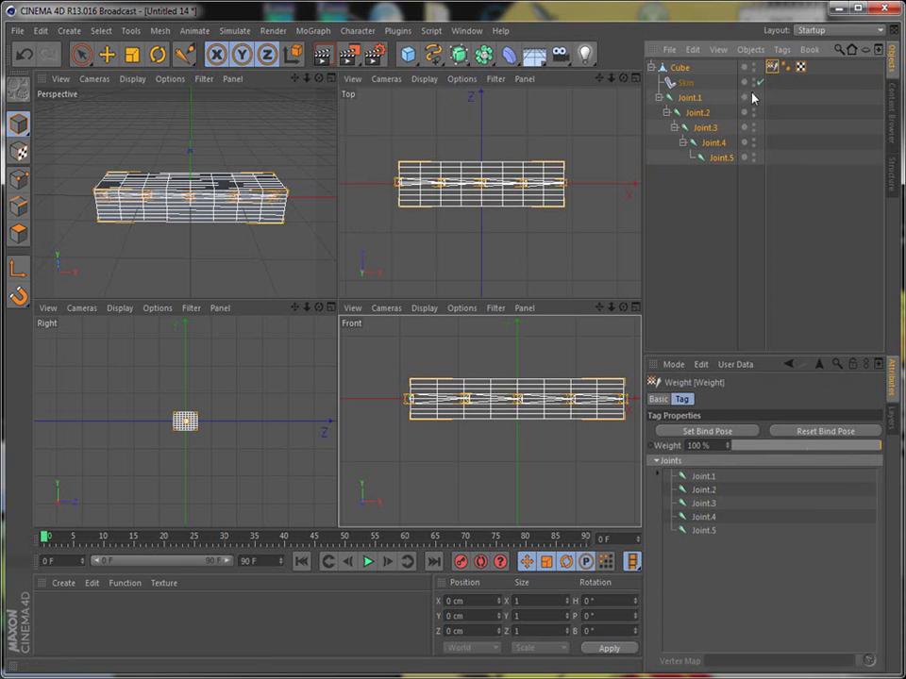
# Rotate Joint.2 upward to a pitch of about 16° so the bar bends at that joint.
pyautogui.click(82, 56)
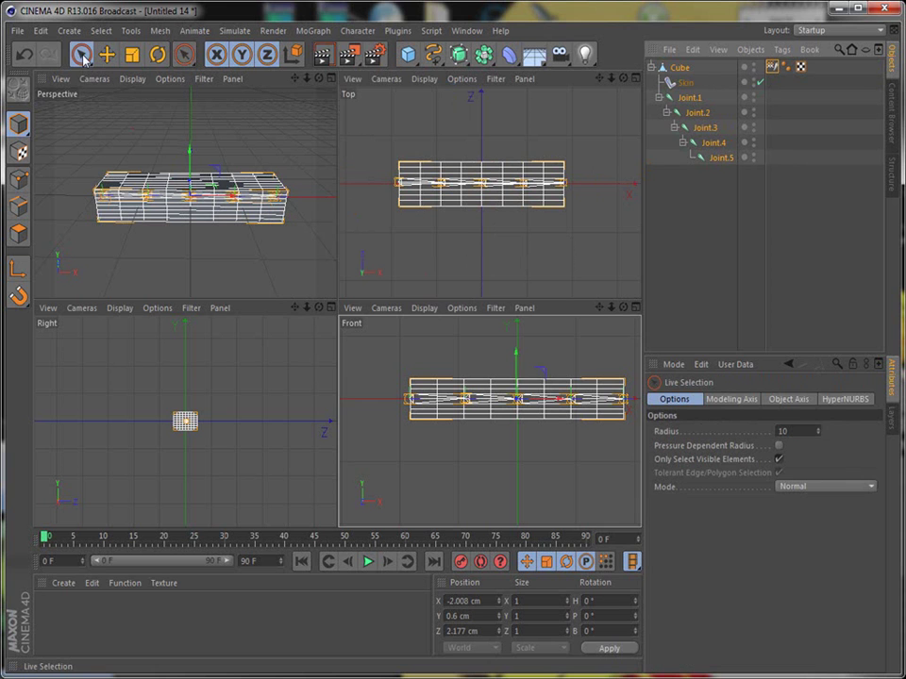
pyautogui.click(699, 114)
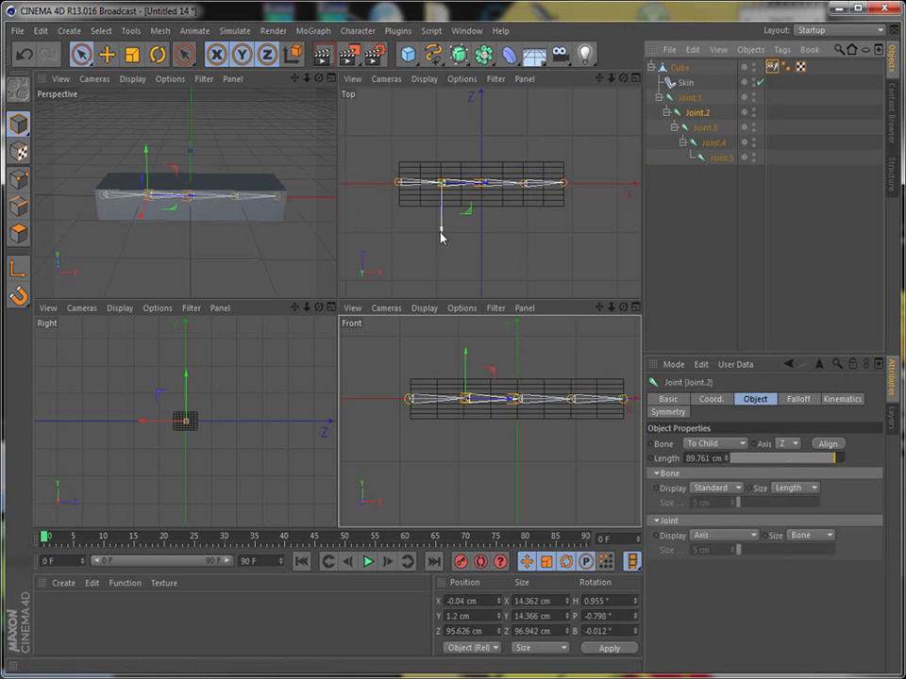
pyautogui.click(158, 55)
pyautogui.moveTo(176, 191)
pyautogui.mouseDown()
pyautogui.moveTo(161, 168)
pyautogui.moveTo(151, 170)
pyautogui.moveTo(172, 185)
pyautogui.mouseUp()
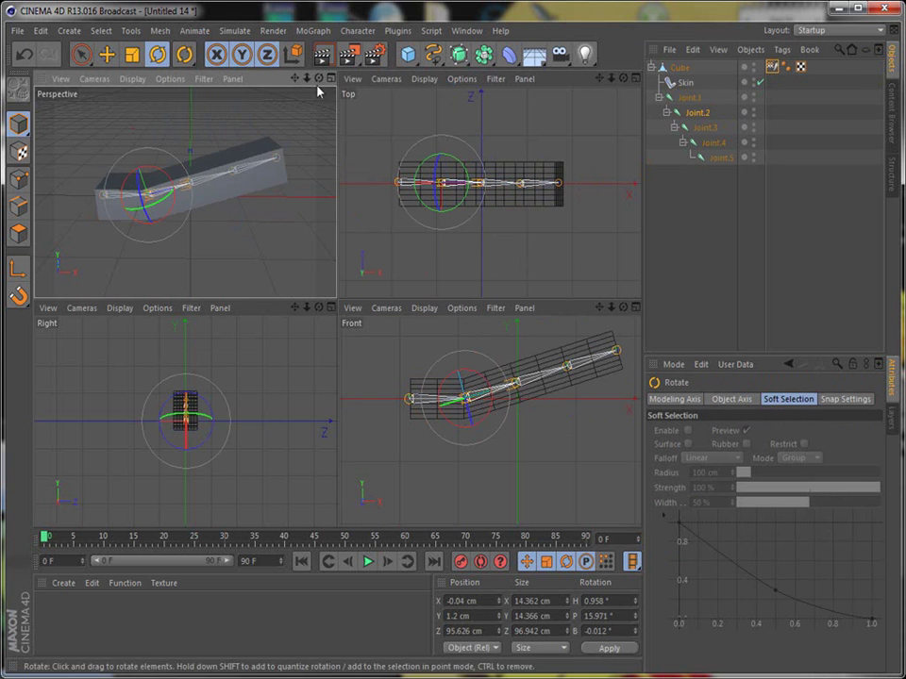
# Maximize the perspective view, rotate Joint.4 slightly, and view the bent bar from another angle.
pyautogui.click(329, 80)
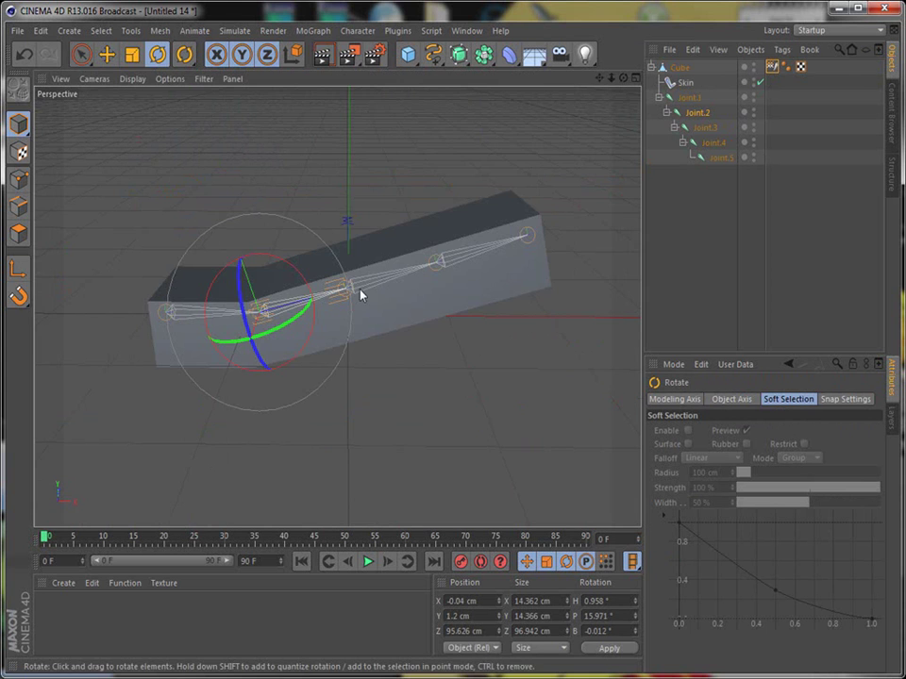
pyautogui.click(719, 143)
pyautogui.moveTo(489, 247)
pyautogui.mouseDown()
pyautogui.moveTo(468, 229)
pyautogui.moveTo(487, 312)
pyautogui.moveTo(471, 218)
pyautogui.moveTo(515, 269)
pyautogui.moveTo(449, 212)
pyautogui.moveTo(400, 187)
pyautogui.moveTo(485, 247)
pyautogui.moveTo(449, 214)
pyautogui.moveTo(461, 209)
pyautogui.moveTo(428, 208)
pyautogui.moveTo(479, 223)
pyautogui.moveTo(484, 247)
pyautogui.moveTo(487, 229)
pyautogui.moveTo(477, 227)
pyautogui.moveTo(489, 237)
pyautogui.mouseUp()
pyautogui.moveTo(623, 78)
pyautogui.mouseDown()
pyautogui.moveTo(628, 93)
pyautogui.moveTo(665, 109)
pyautogui.mouseUp()
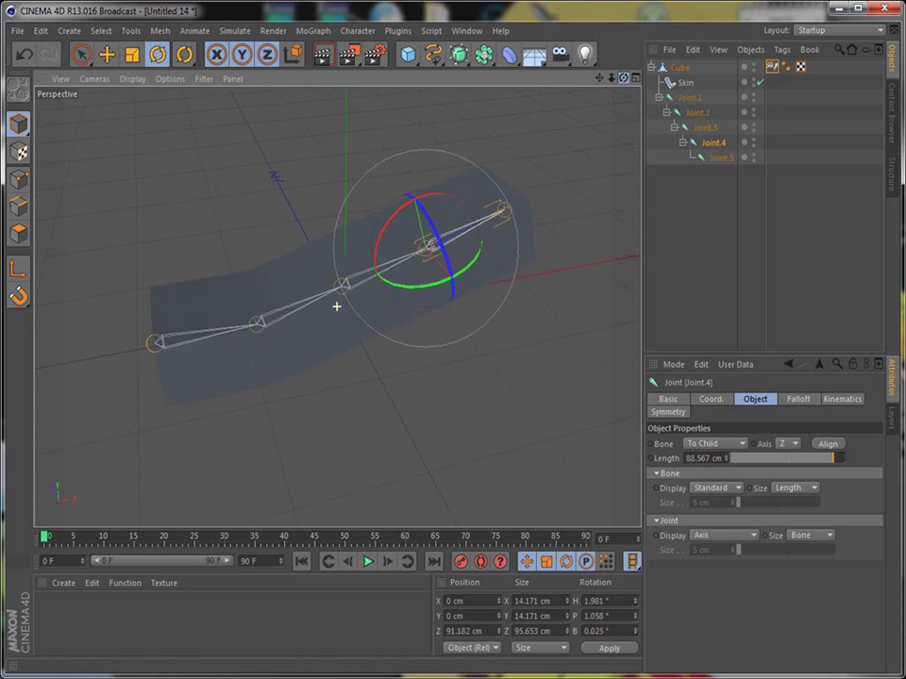
pyautogui.click(432, 31)
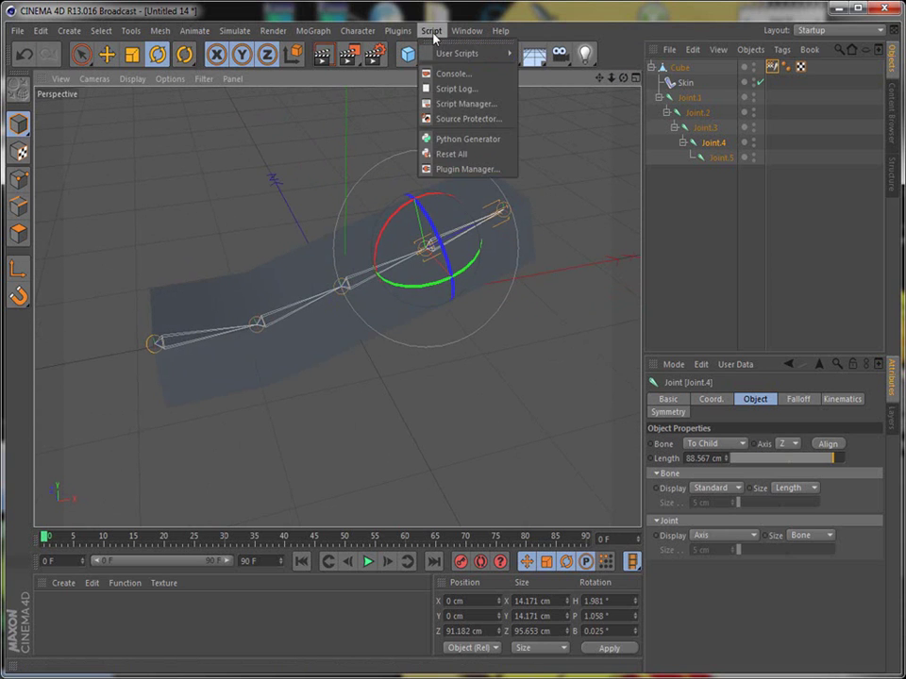
pyautogui.click(469, 31)
pyautogui.click(476, 31)
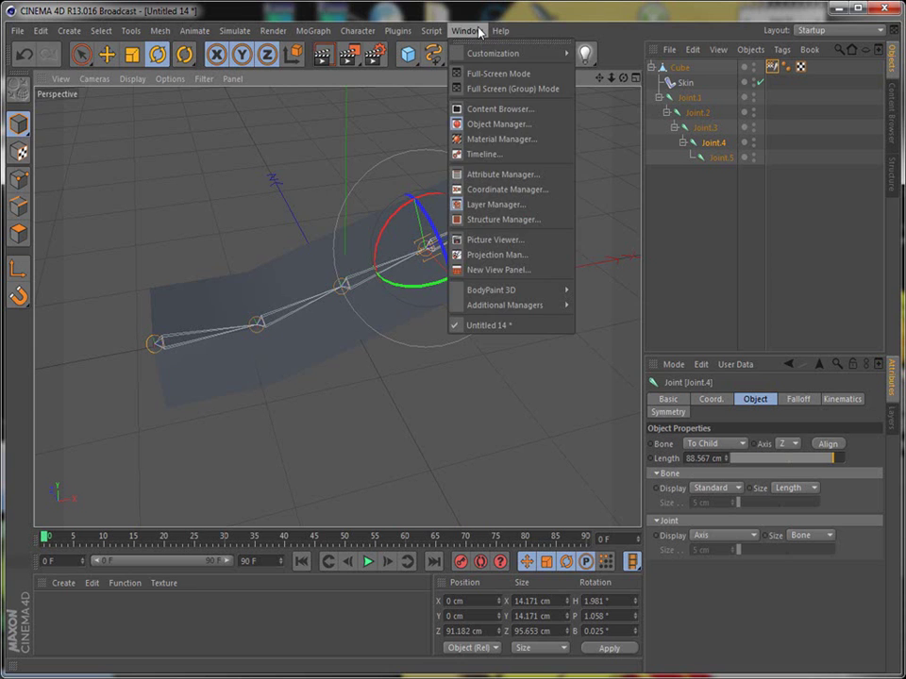
pyautogui.click(478, 31)
# Activate the Weight Tool and examine which parts of the bar Joint.4, Joint.3 and Joint.2 influence.
pyautogui.click(359, 31)
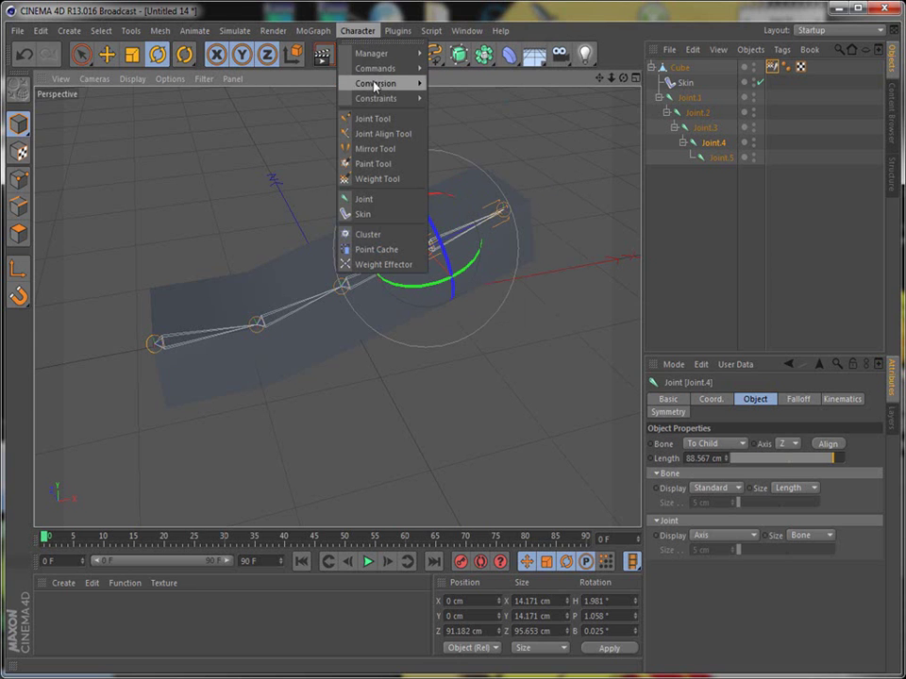
pyautogui.click(382, 179)
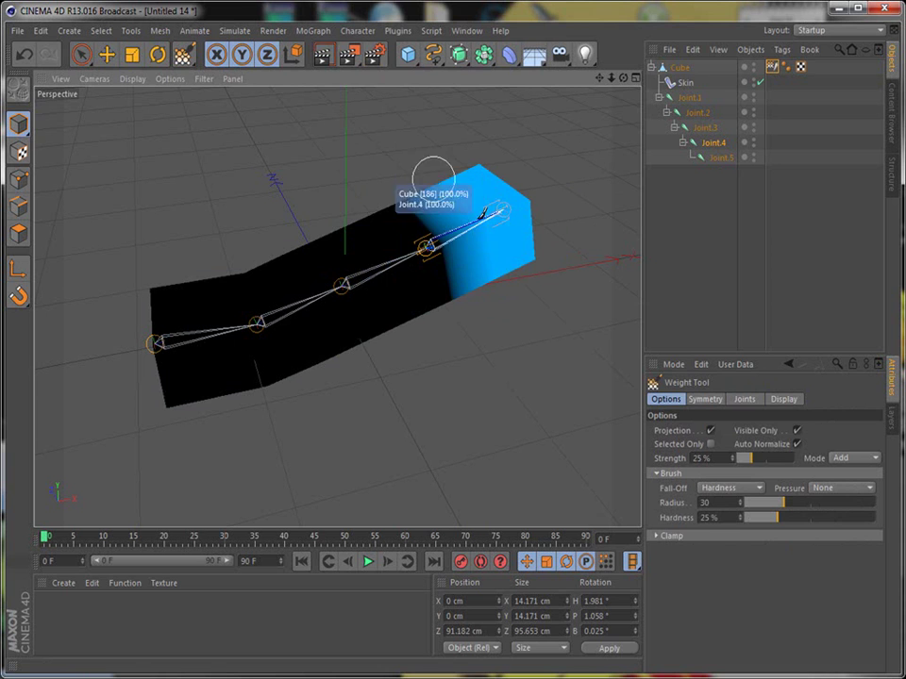
pyautogui.click(704, 130)
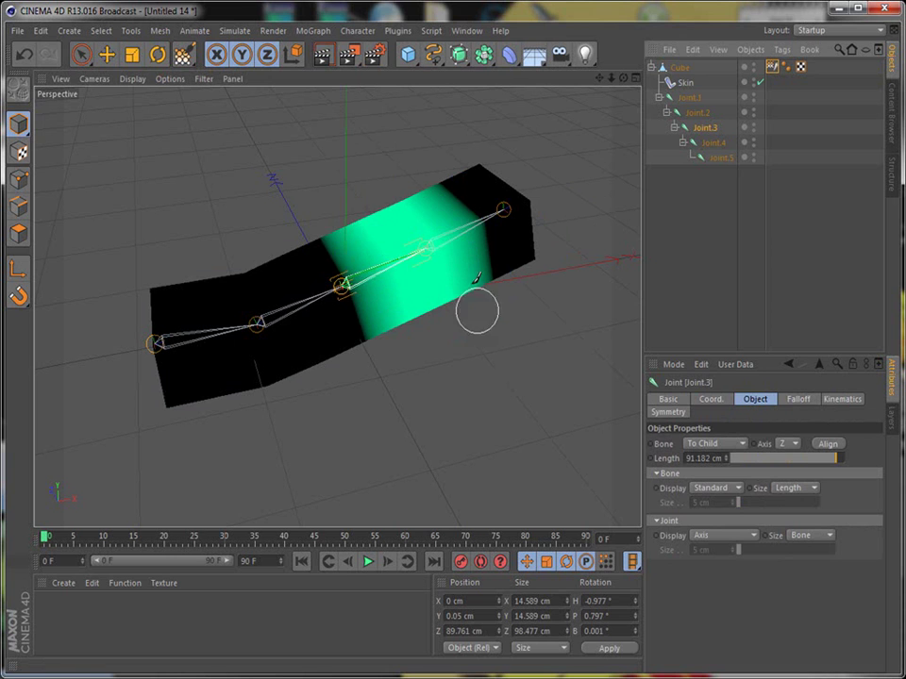
pyautogui.click(700, 113)
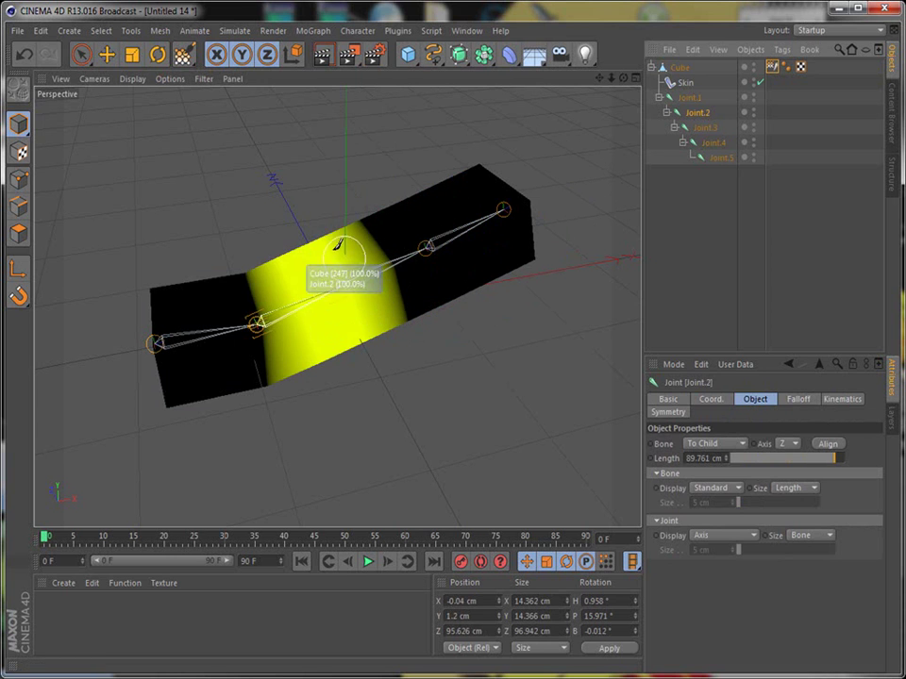
# Paint Joint.1's weight along the bar's length toward its far end with the Weight Tool.
pyautogui.click(689, 101)
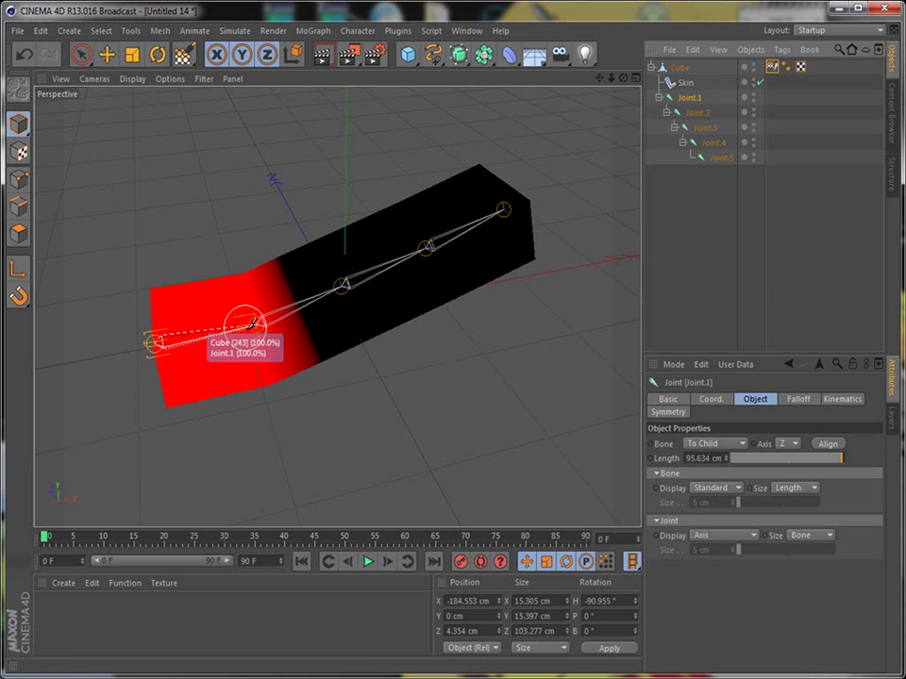
pyautogui.moveTo(260, 309)
pyautogui.mouseDown()
pyautogui.moveTo(240, 306)
pyautogui.moveTo(325, 269)
pyautogui.moveTo(264, 295)
pyautogui.moveTo(336, 194)
pyautogui.moveTo(313, 279)
pyautogui.moveTo(464, 198)
pyautogui.moveTo(379, 237)
pyautogui.moveTo(393, 269)
pyautogui.moveTo(232, 330)
pyautogui.moveTo(472, 209)
pyautogui.mouseUp()
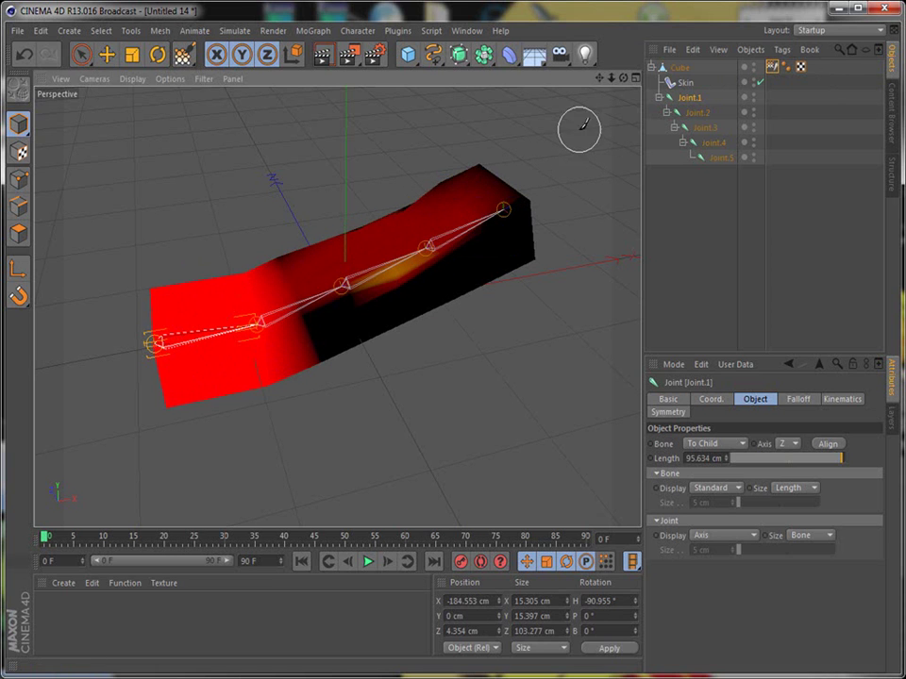